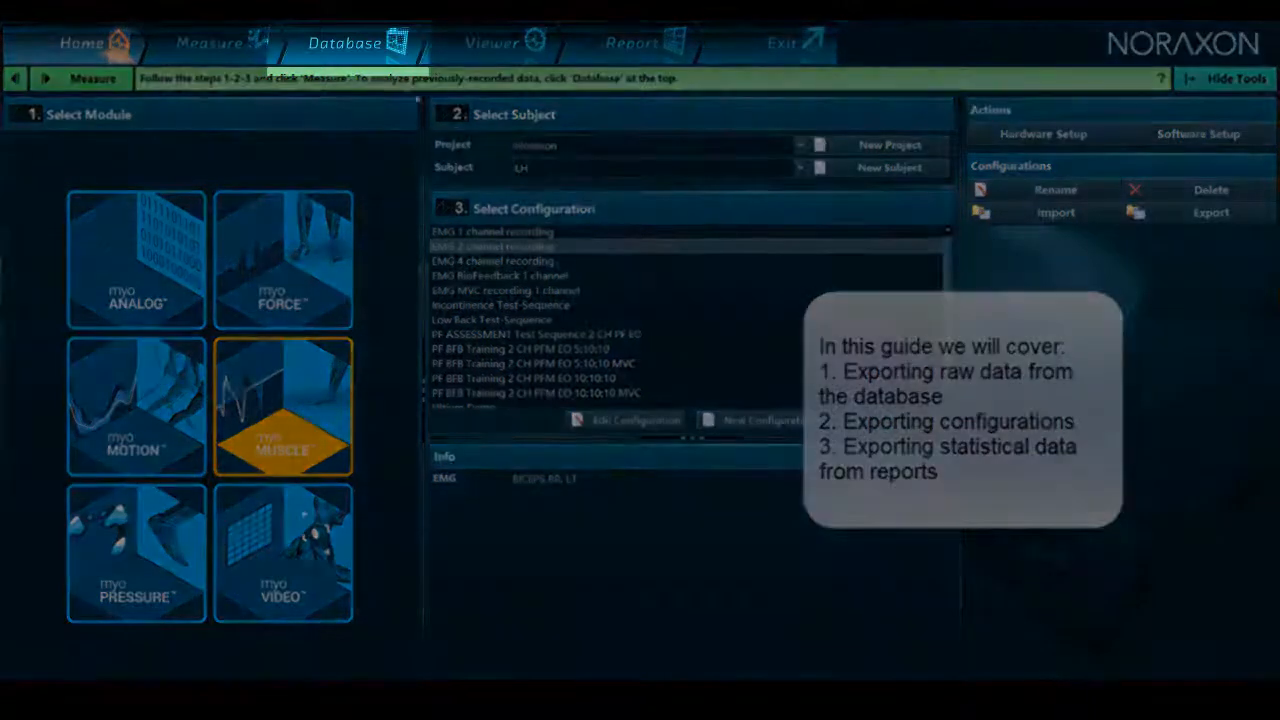
# Step: Open the database and select both records of the Noraxon project for export to an external location
pyautogui.click(386, 50)
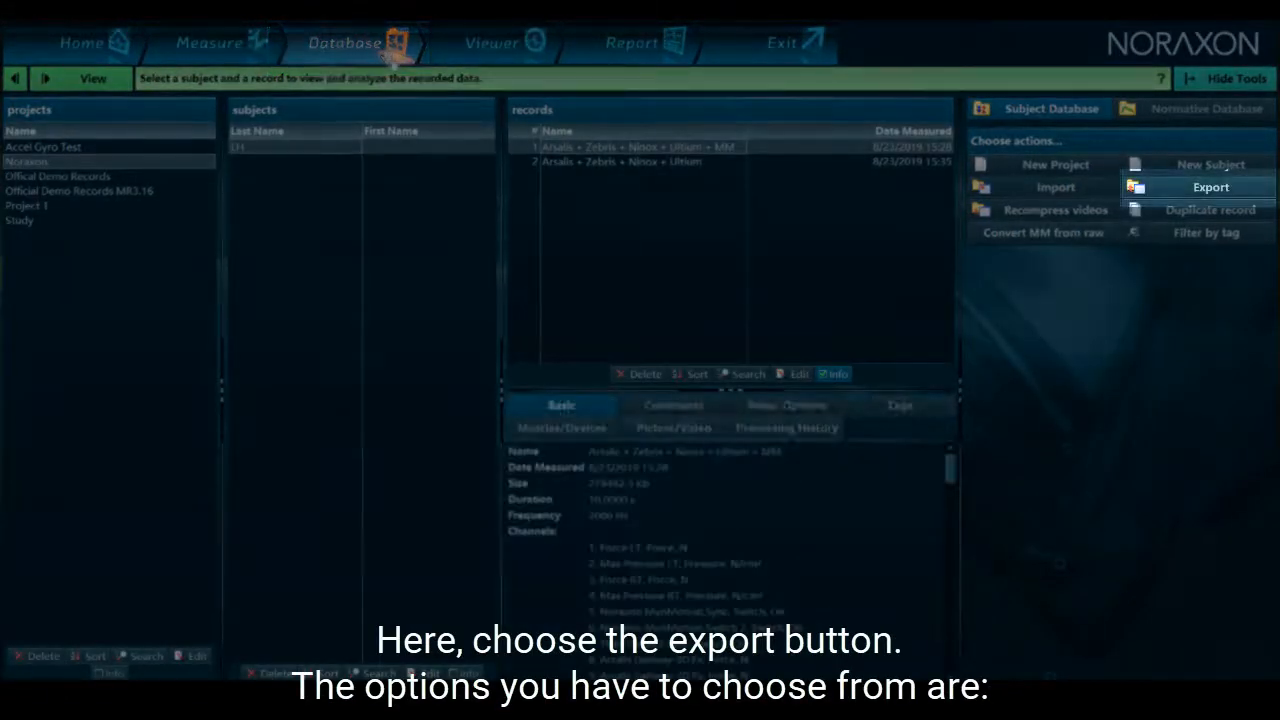
pyautogui.click(1211, 190)
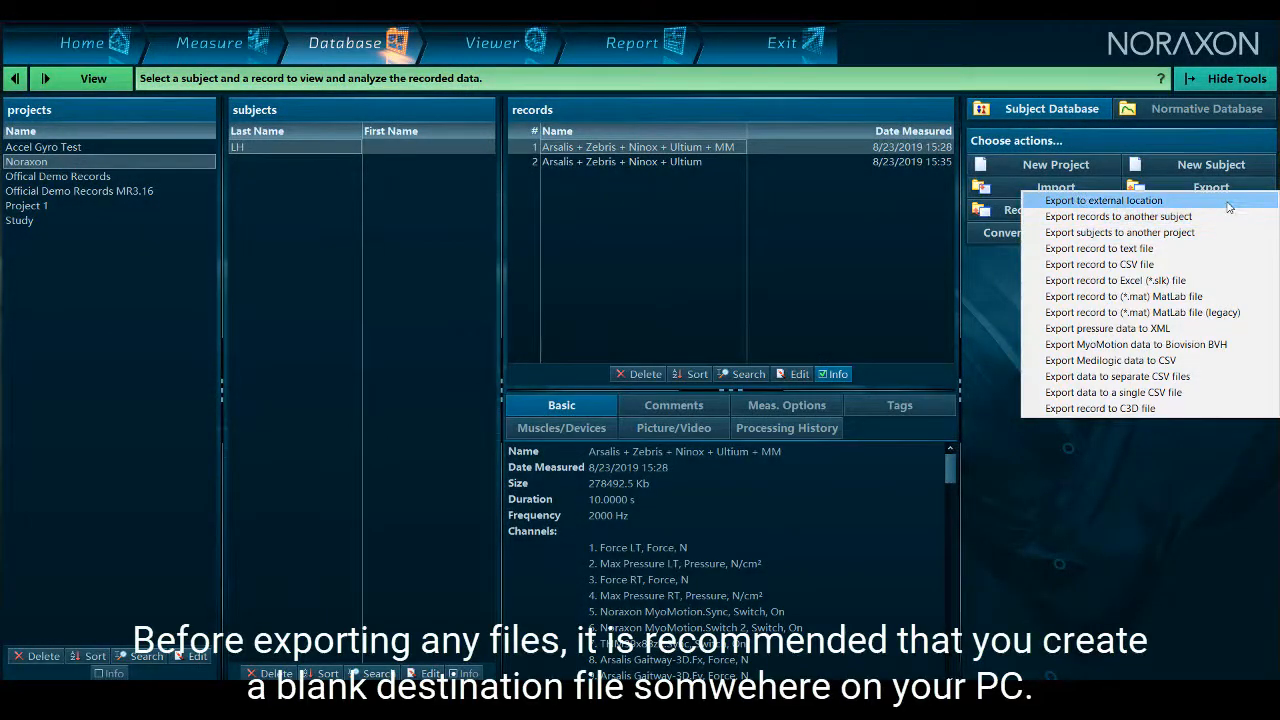
pyautogui.click(1228, 203)
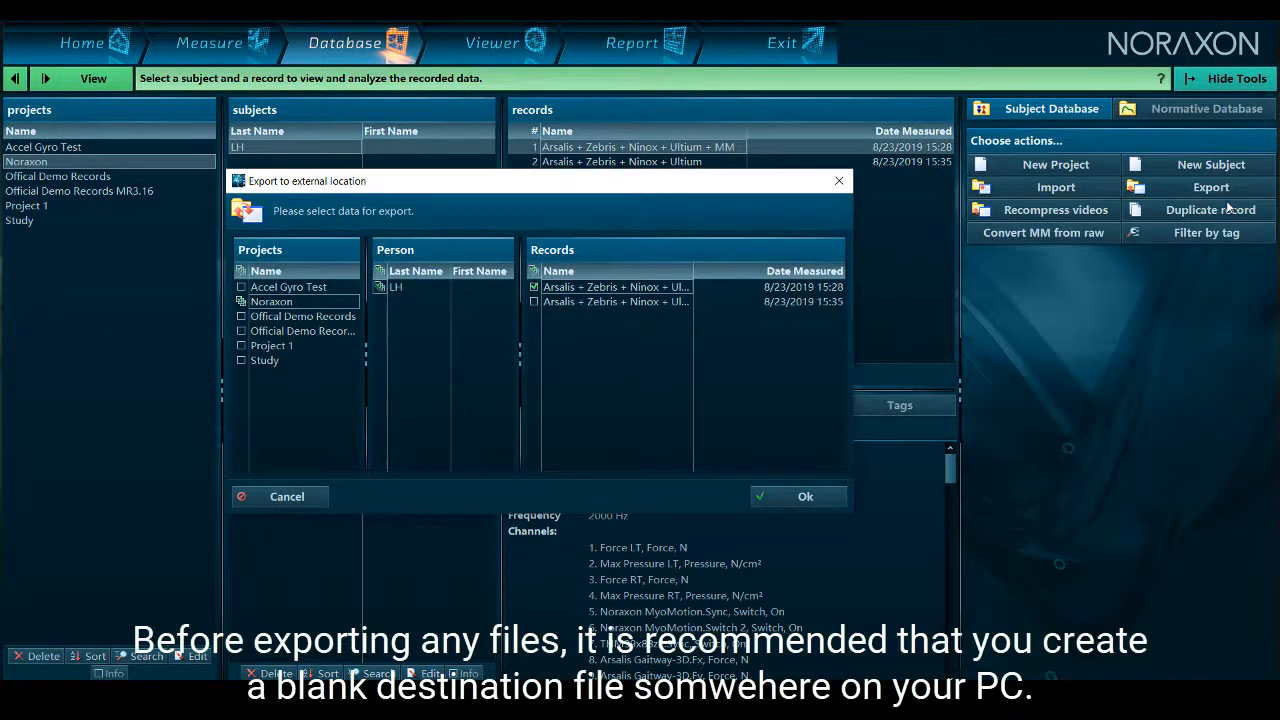
pyautogui.click(533, 301)
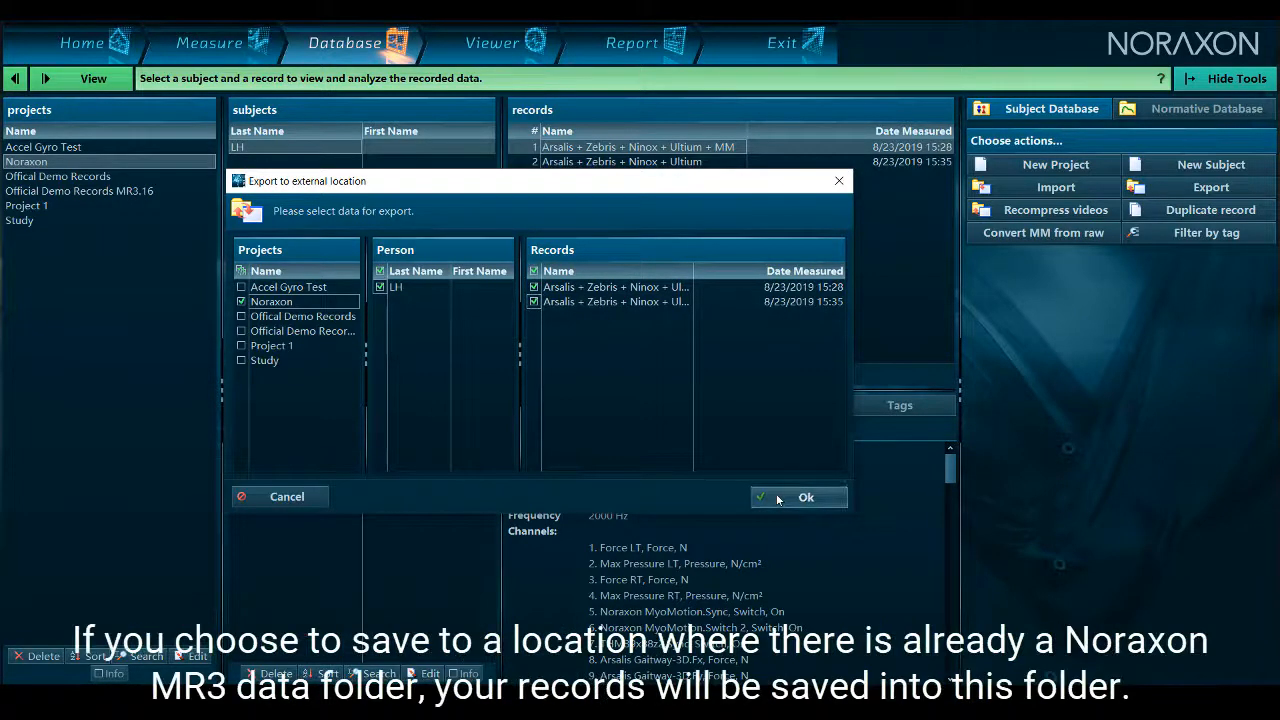
pyautogui.click(780, 499)
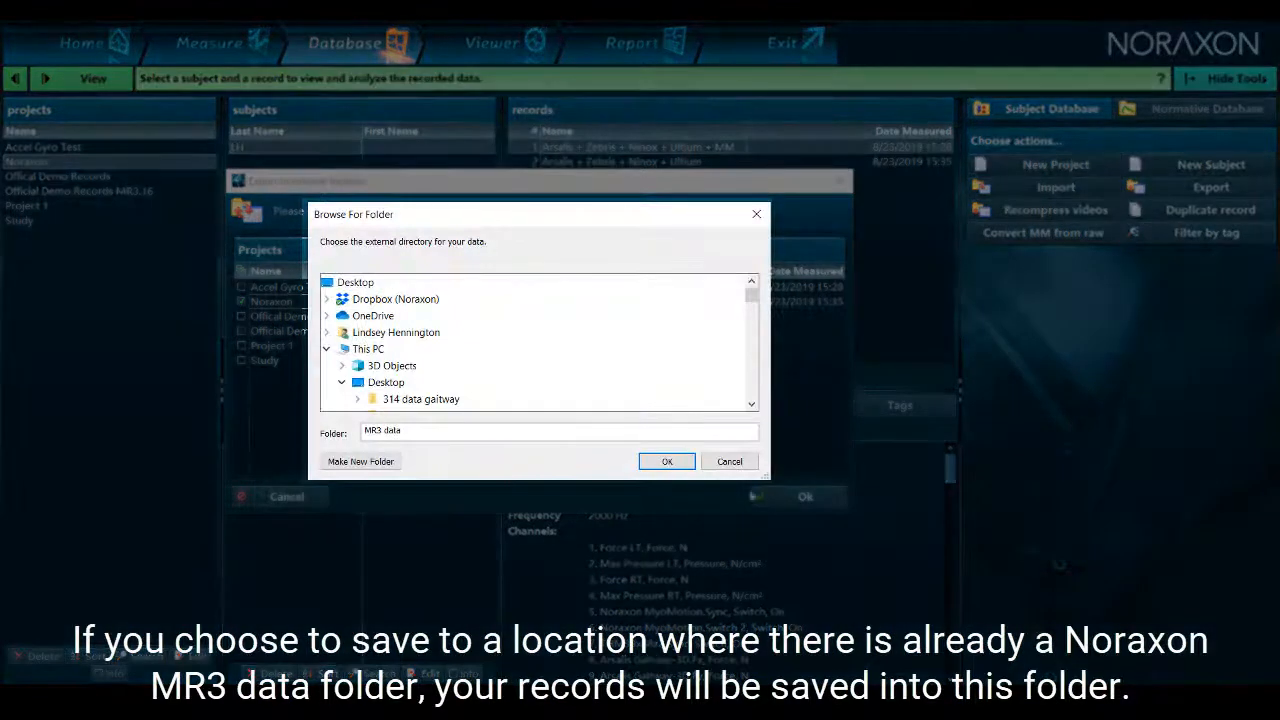
# Step: Create a new Desktop folder named "Saved MR3 data" and export the selected records into it
pyautogui.click(391, 387)
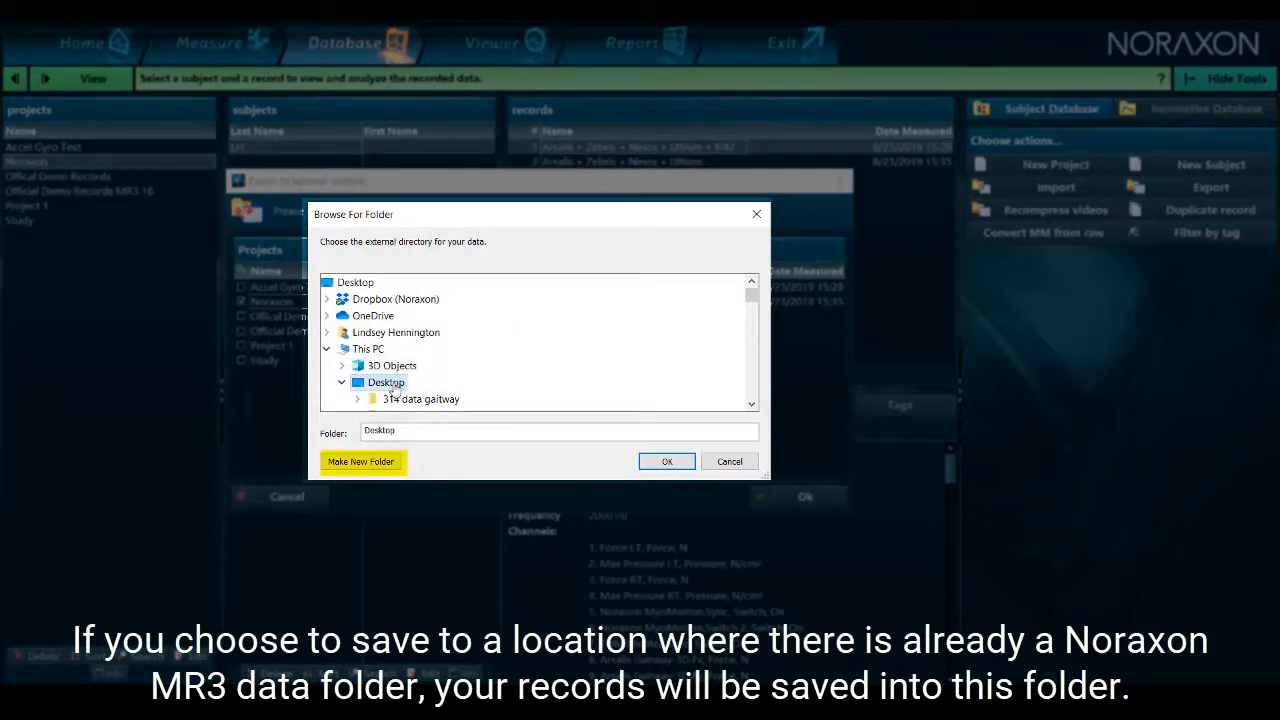
pyautogui.click(381, 463)
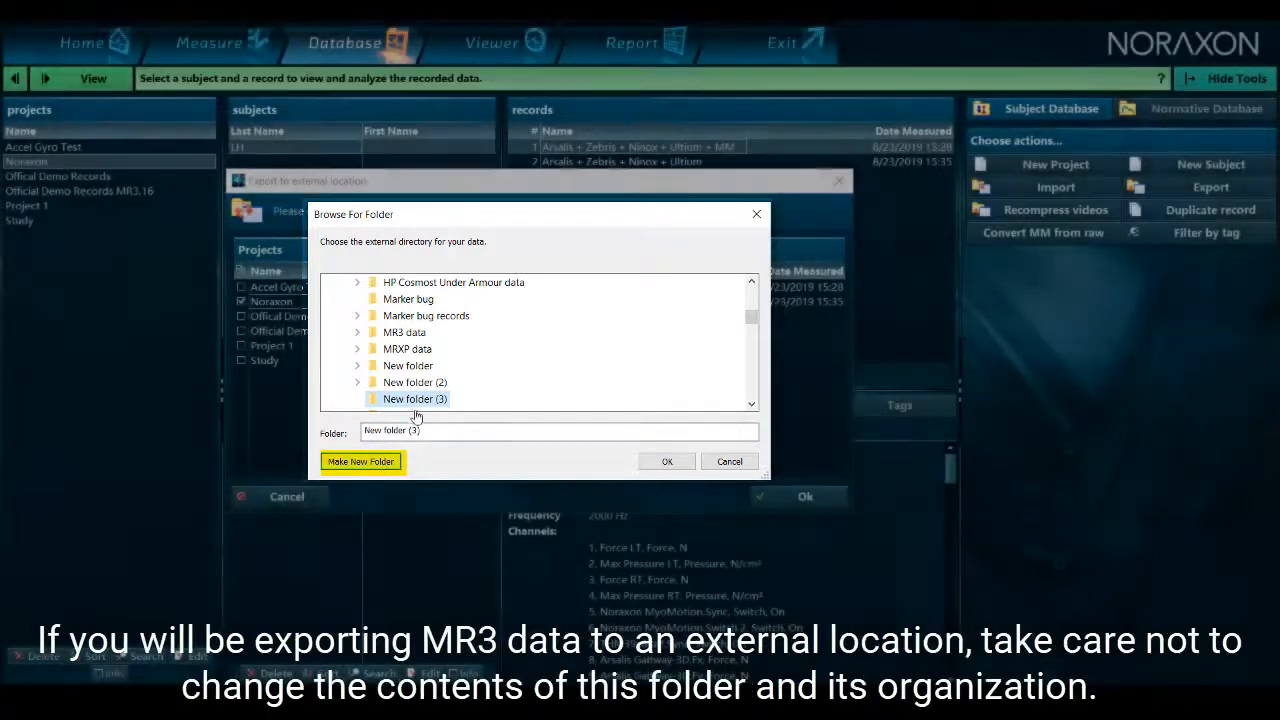
pyautogui.rightClick(417, 405)
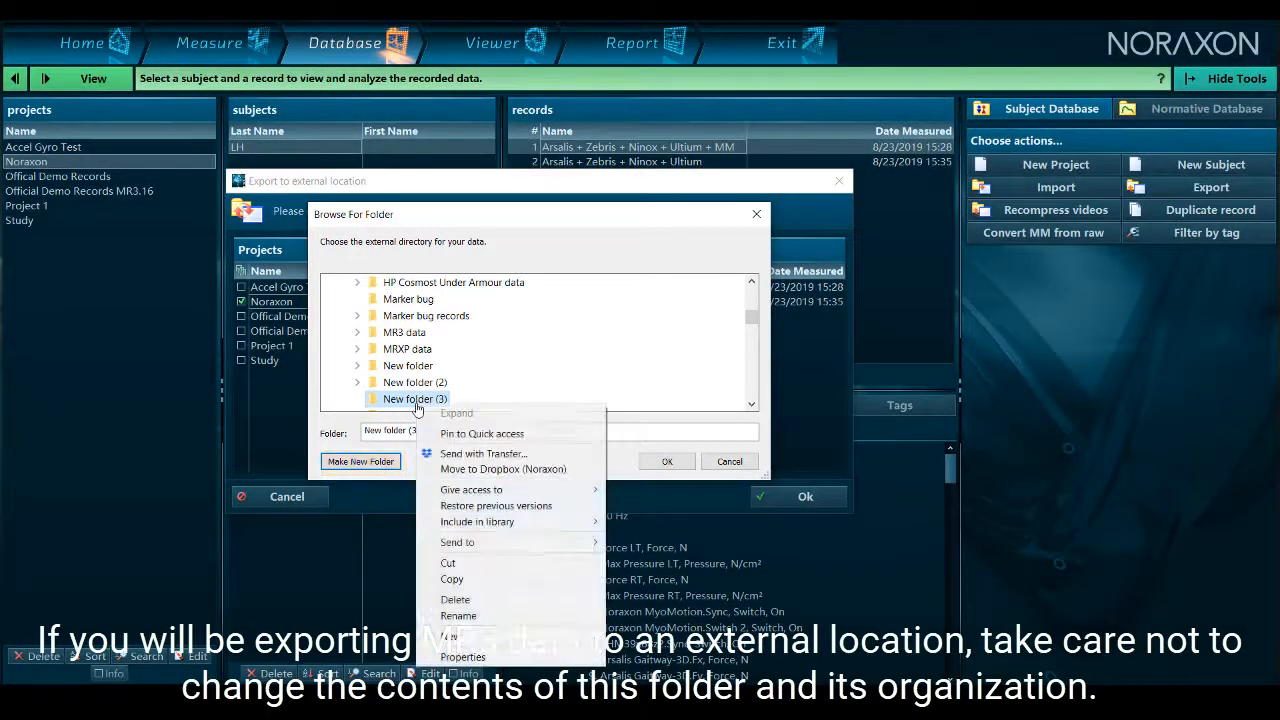
pyautogui.click(460, 615)
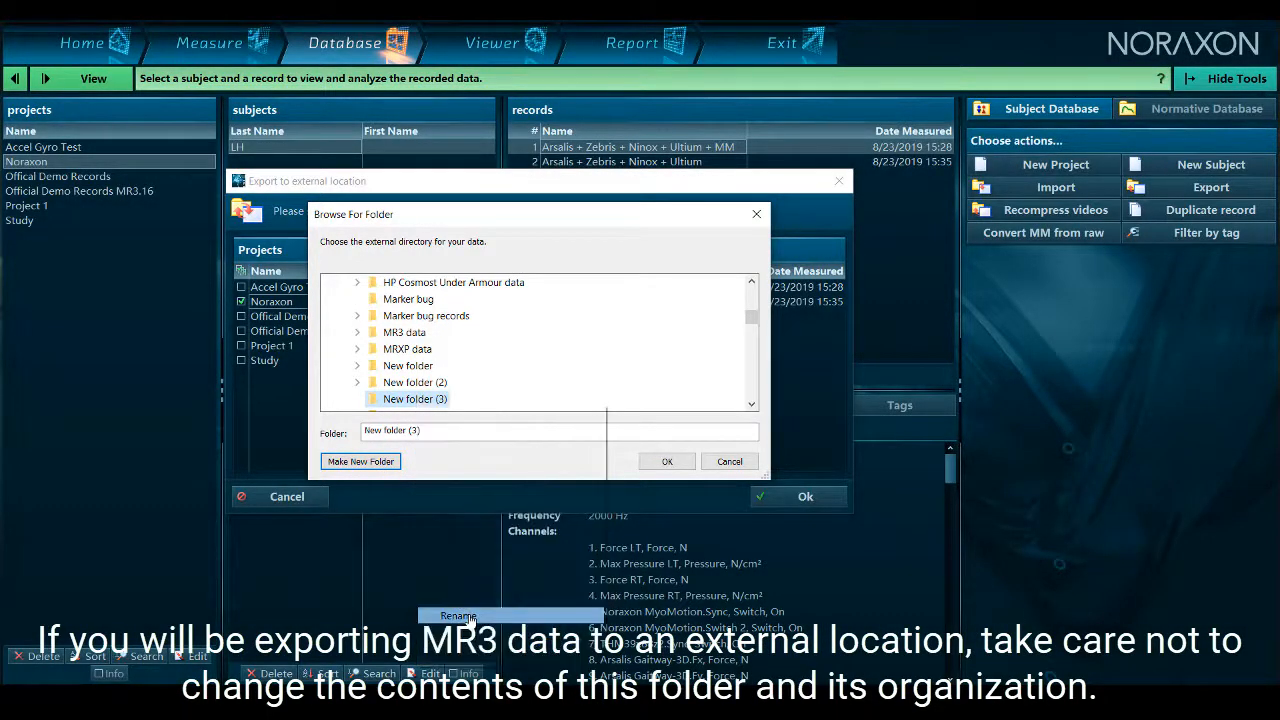
pyautogui.write('Save')
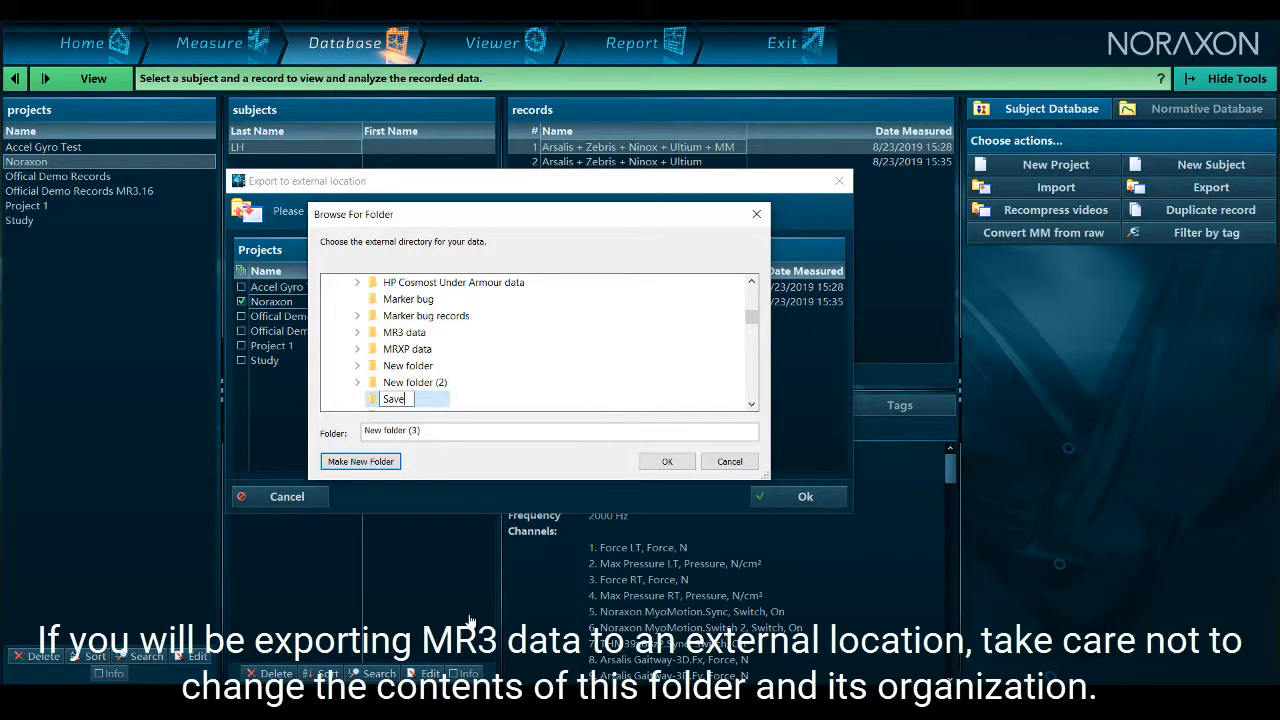
pyautogui.write('d MR3 data')
pyautogui.press('Return')
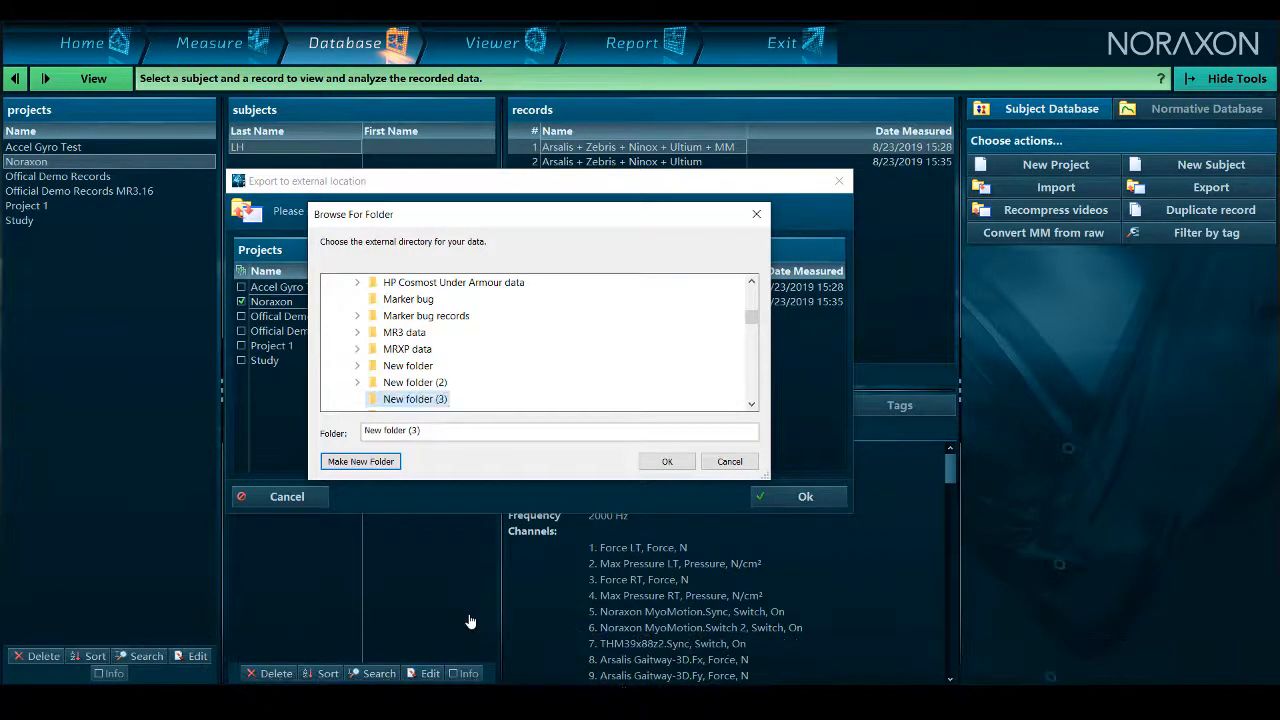
pyautogui.click(663, 461)
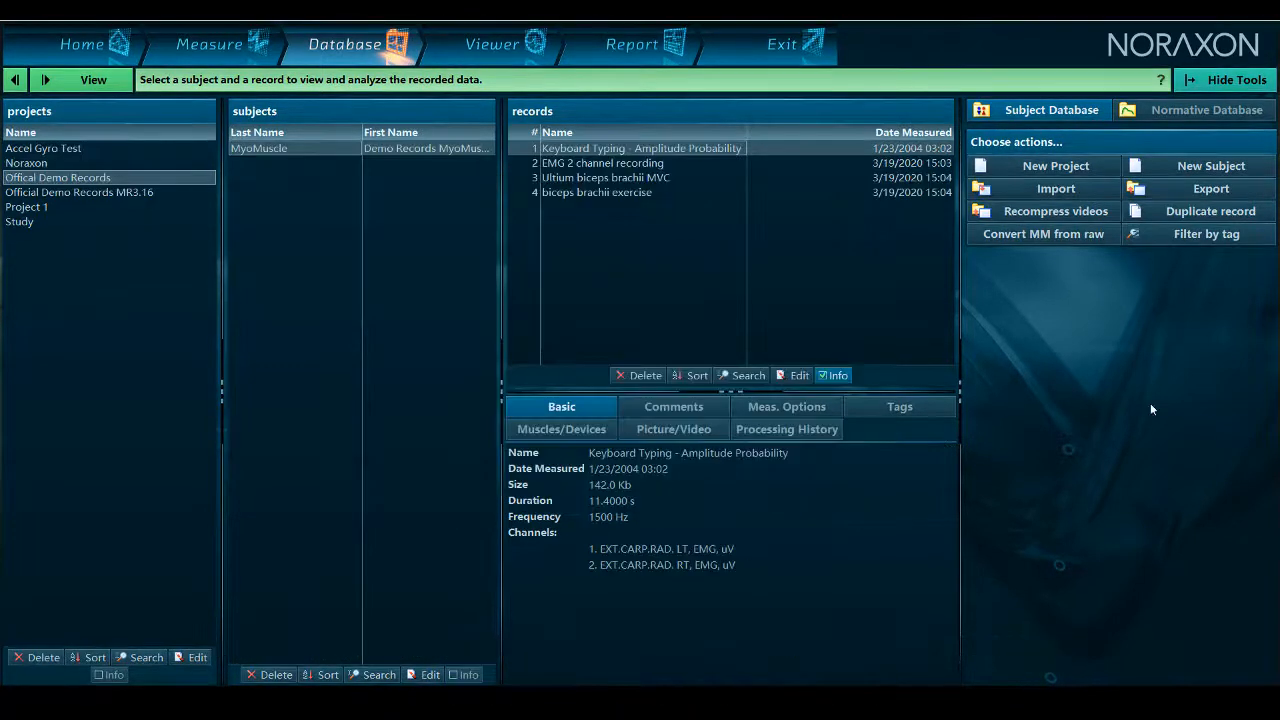
# Step: Import from an external location using the "Static Hold EMG data" folder, selecting its Offical Demo Records project
pyautogui.click(1080, 192)
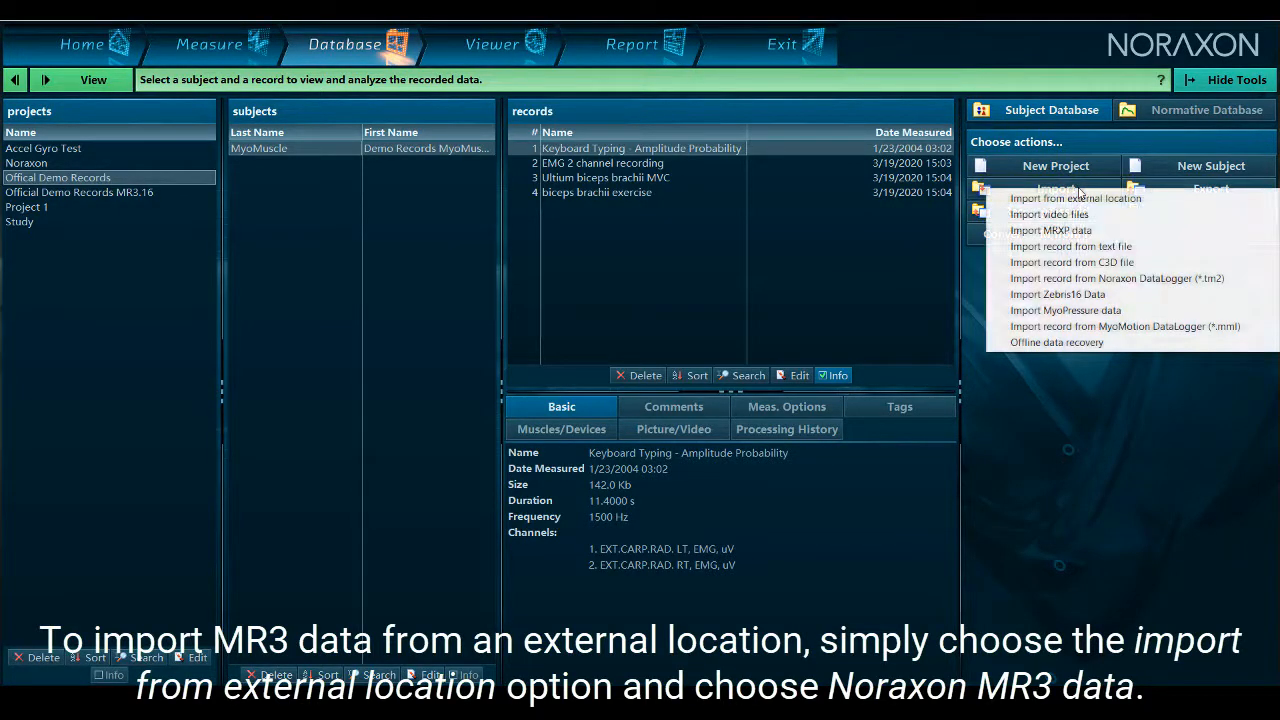
pyautogui.click(1161, 200)
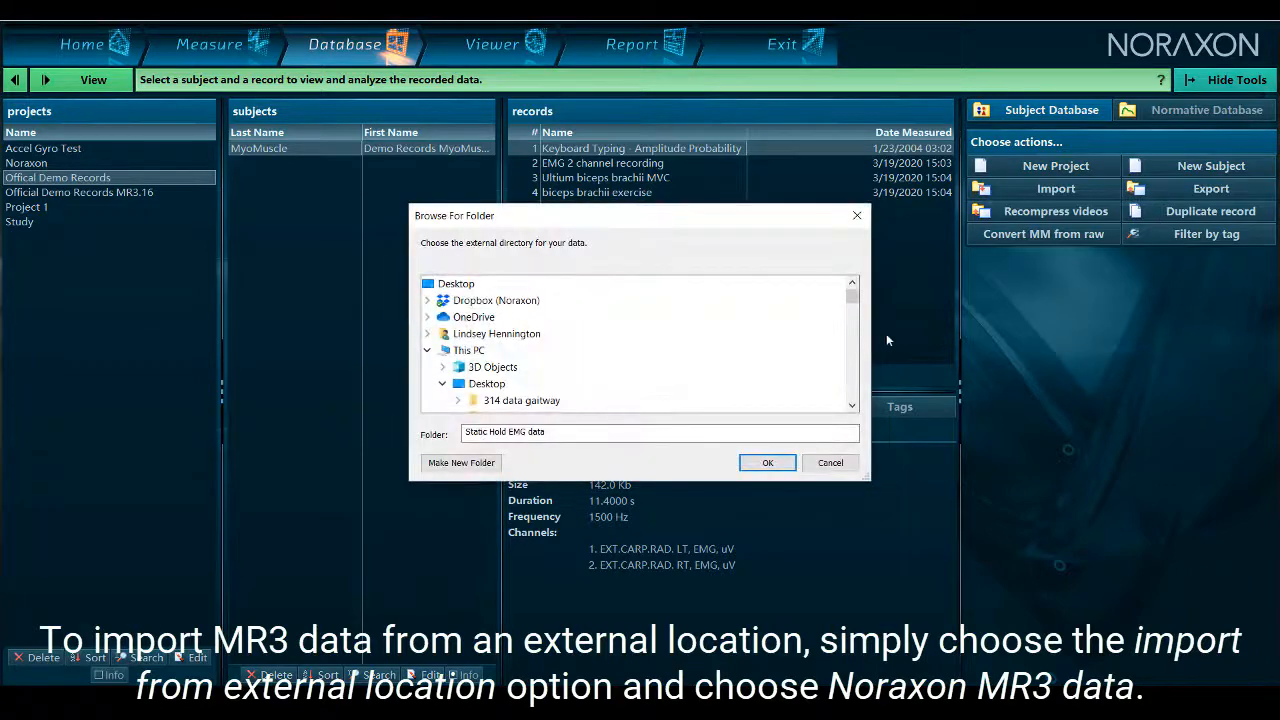
pyautogui.scroll(-10, 790, 350)
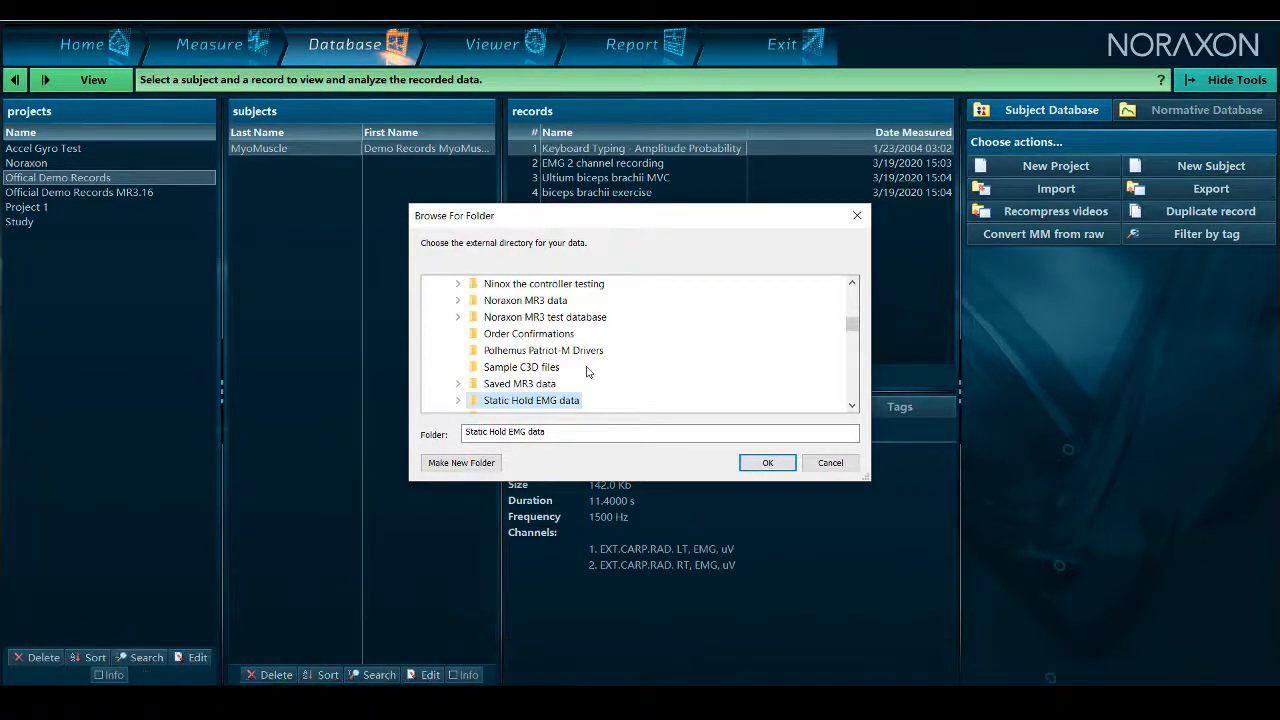
pyautogui.scroll(-1, 590, 372)
pyautogui.click(458, 352)
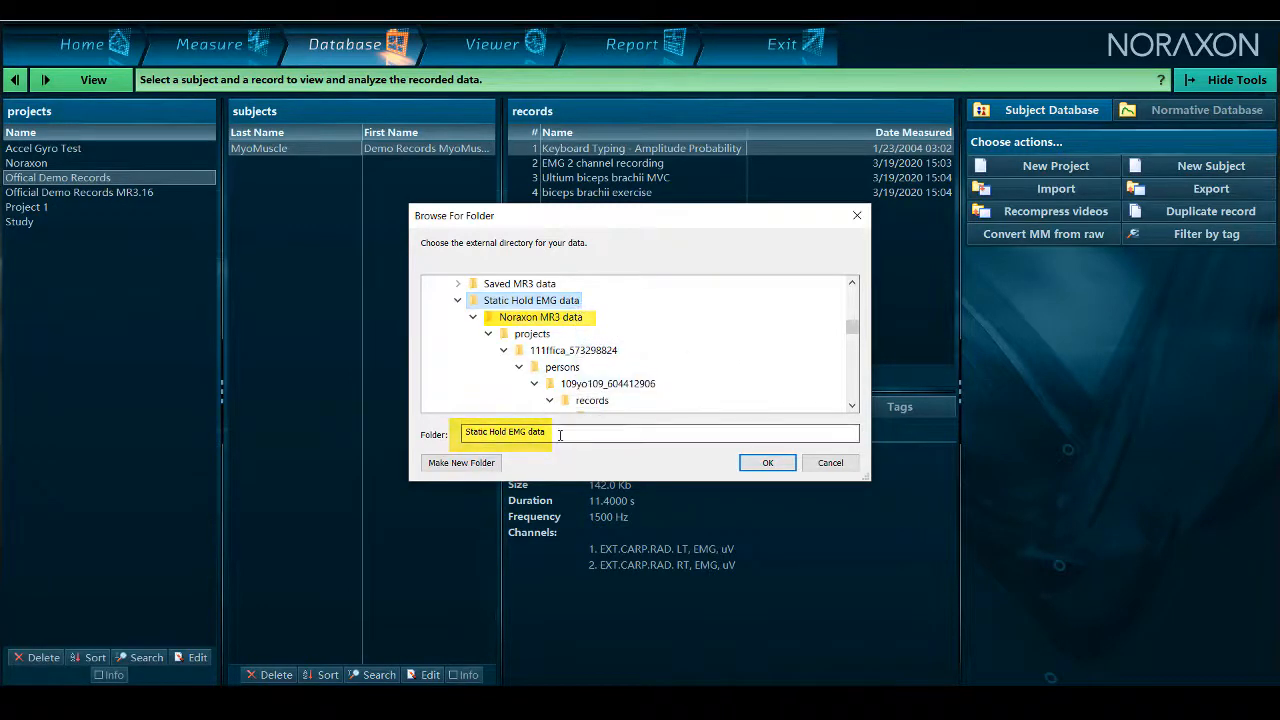
pyautogui.press('Return')
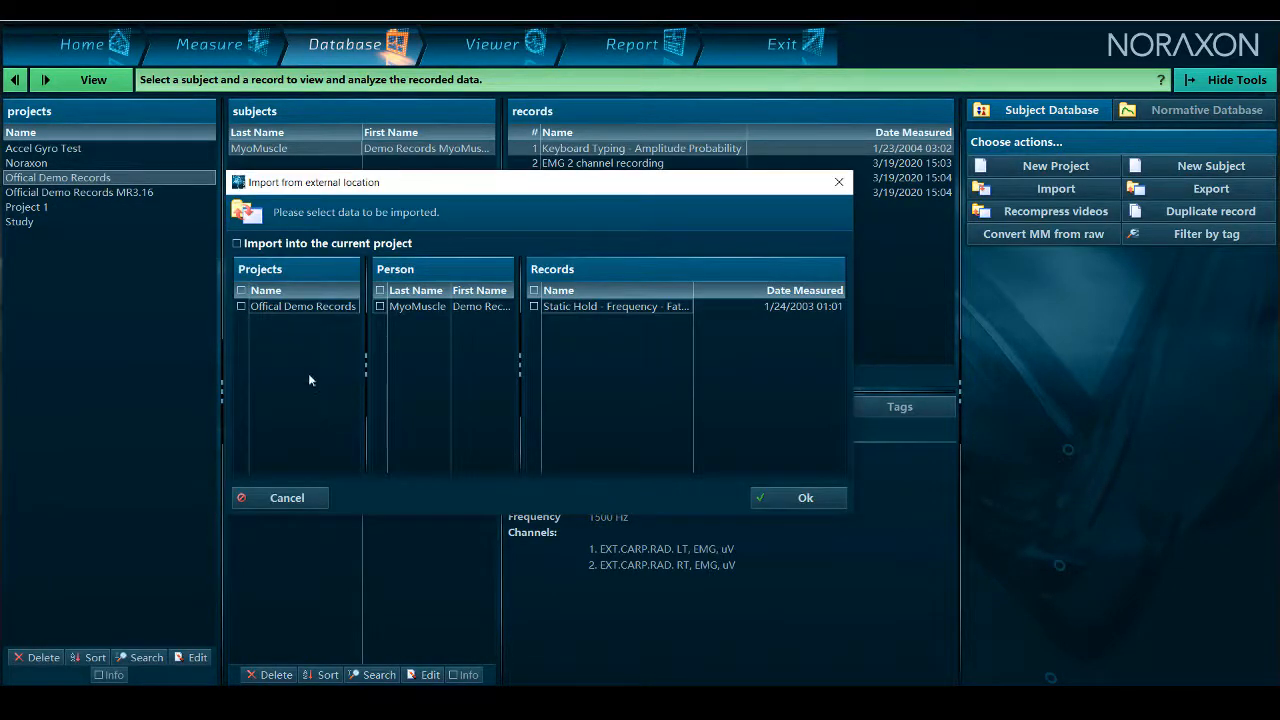
pyautogui.click(240, 306)
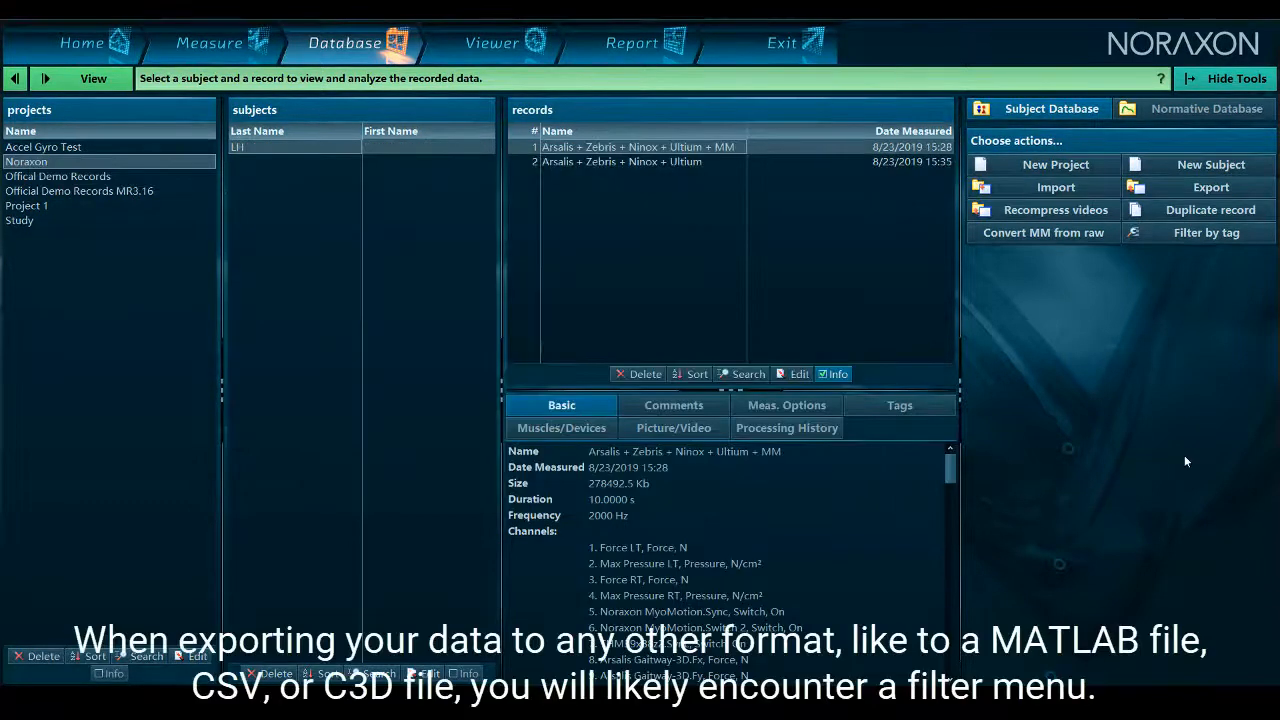
# Step: Set up an export of the Noraxon project's 8/23/2019 15:28 record to a single CSV file
pyautogui.click(1206, 188)
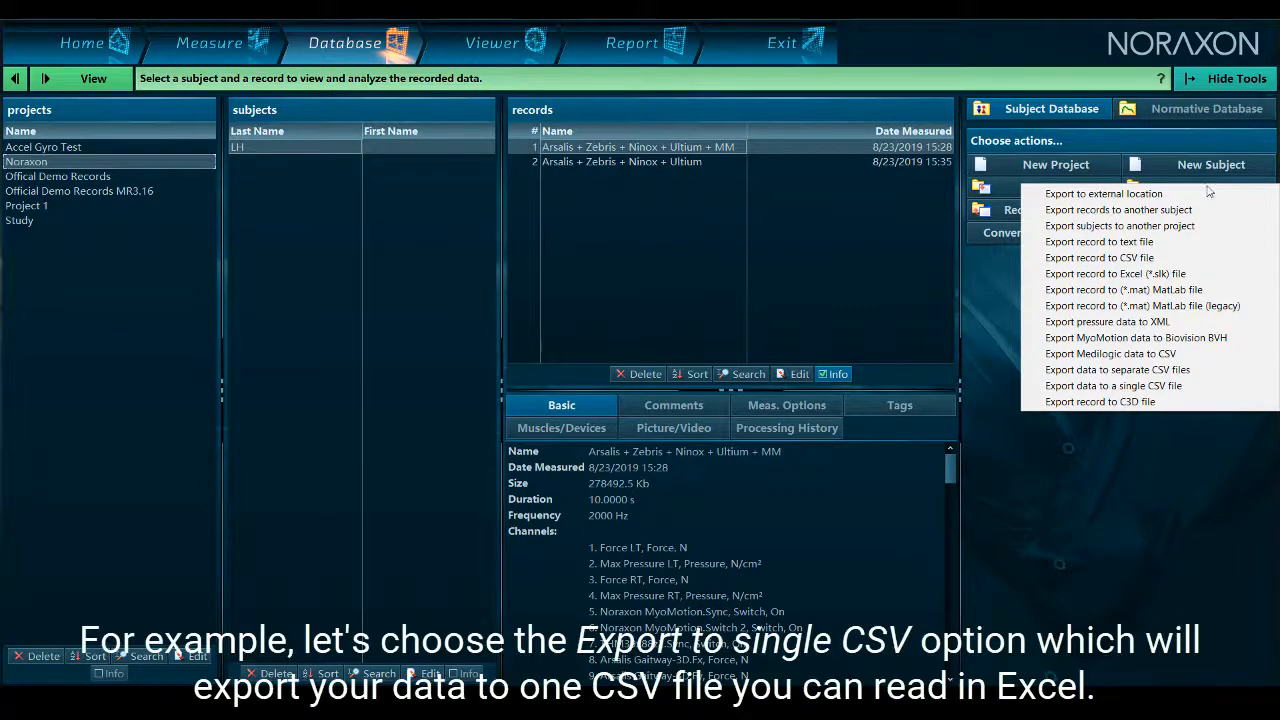
pyautogui.click(1243, 388)
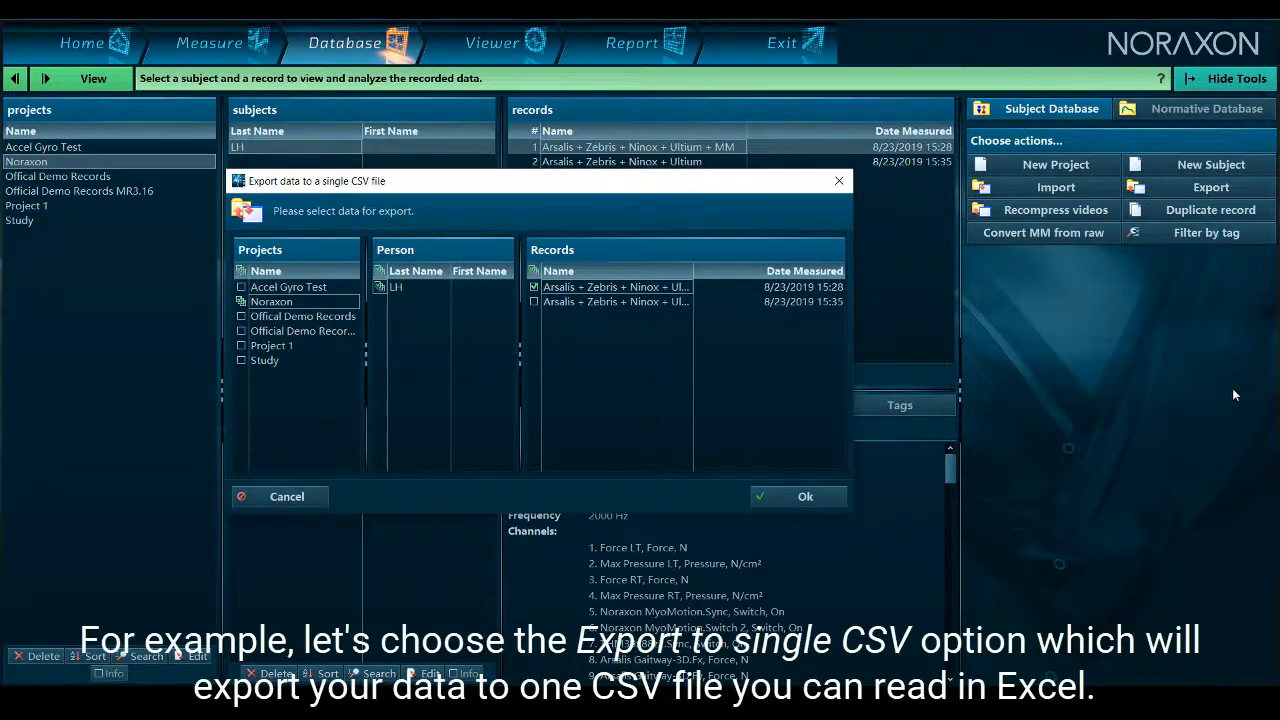
pyautogui.click(806, 497)
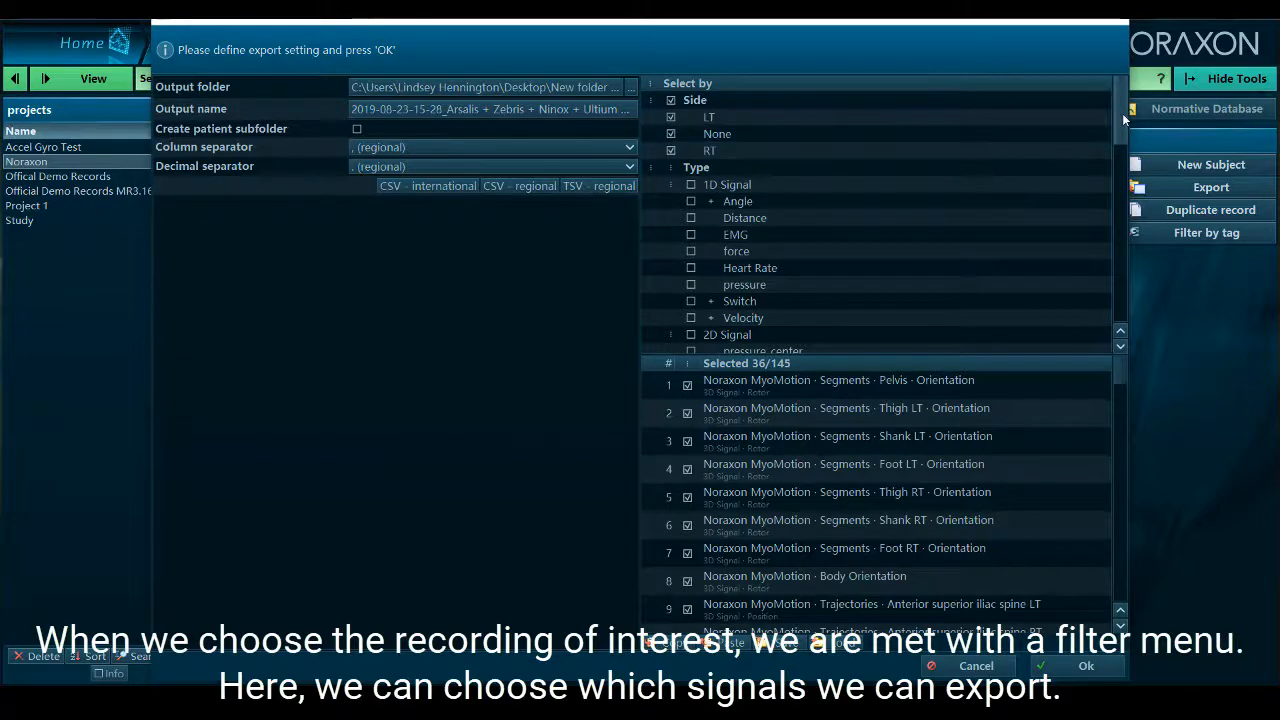
# Step: Exclude the Noraxon MyoMotion Body center of mass trajectory from the signals and run the CSV export
pyautogui.moveTo(1122, 113); pyautogui.dragTo(1117, 177)
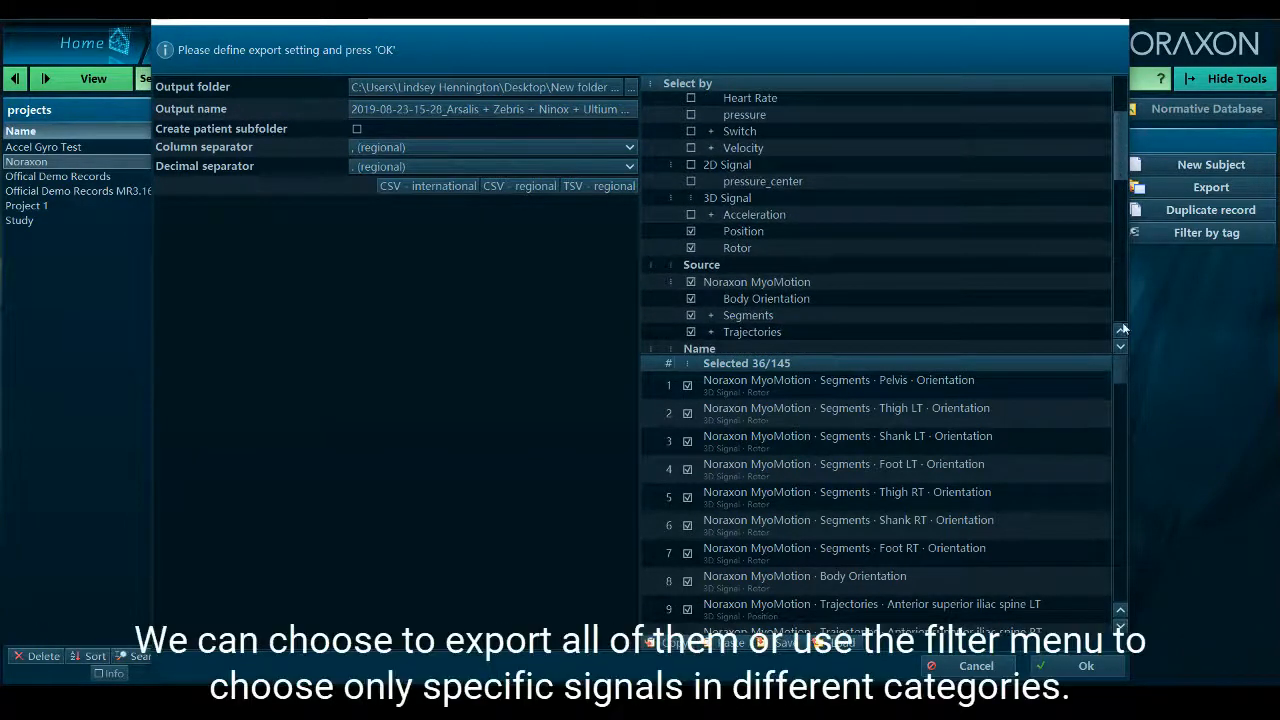
pyautogui.moveTo(1121, 362); pyautogui.dragTo(1120, 432)
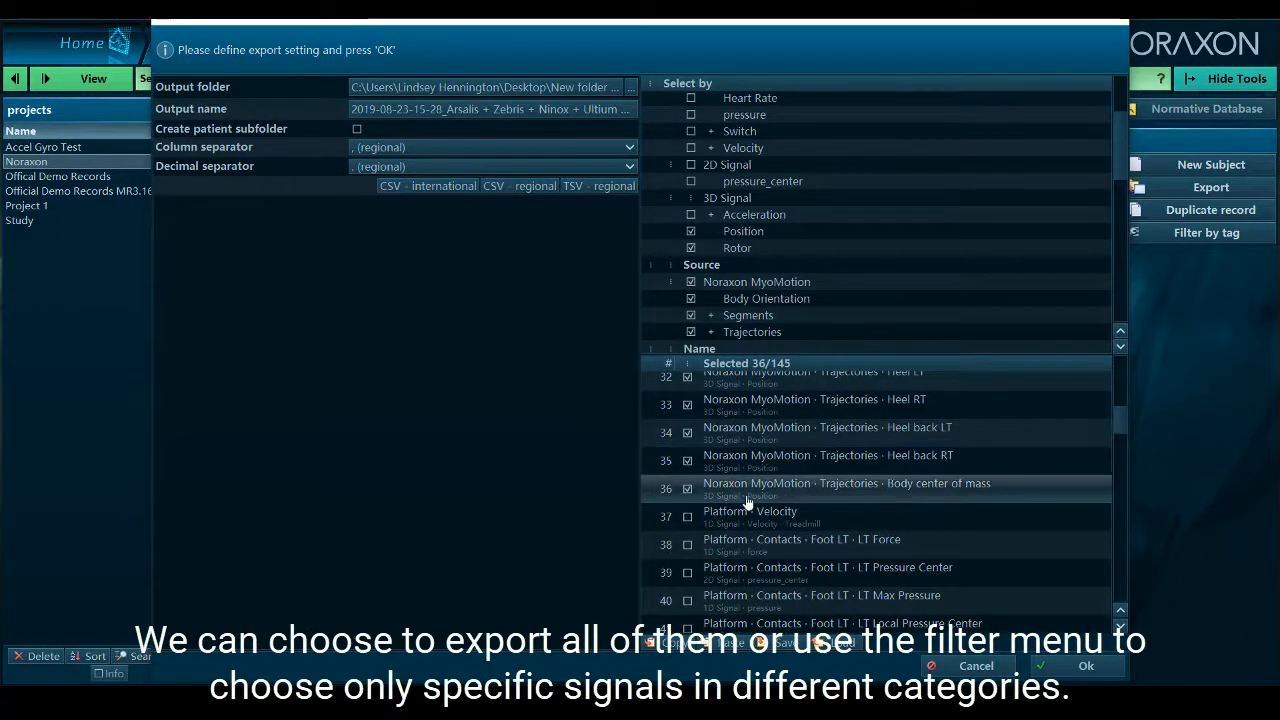
pyautogui.click(687, 489)
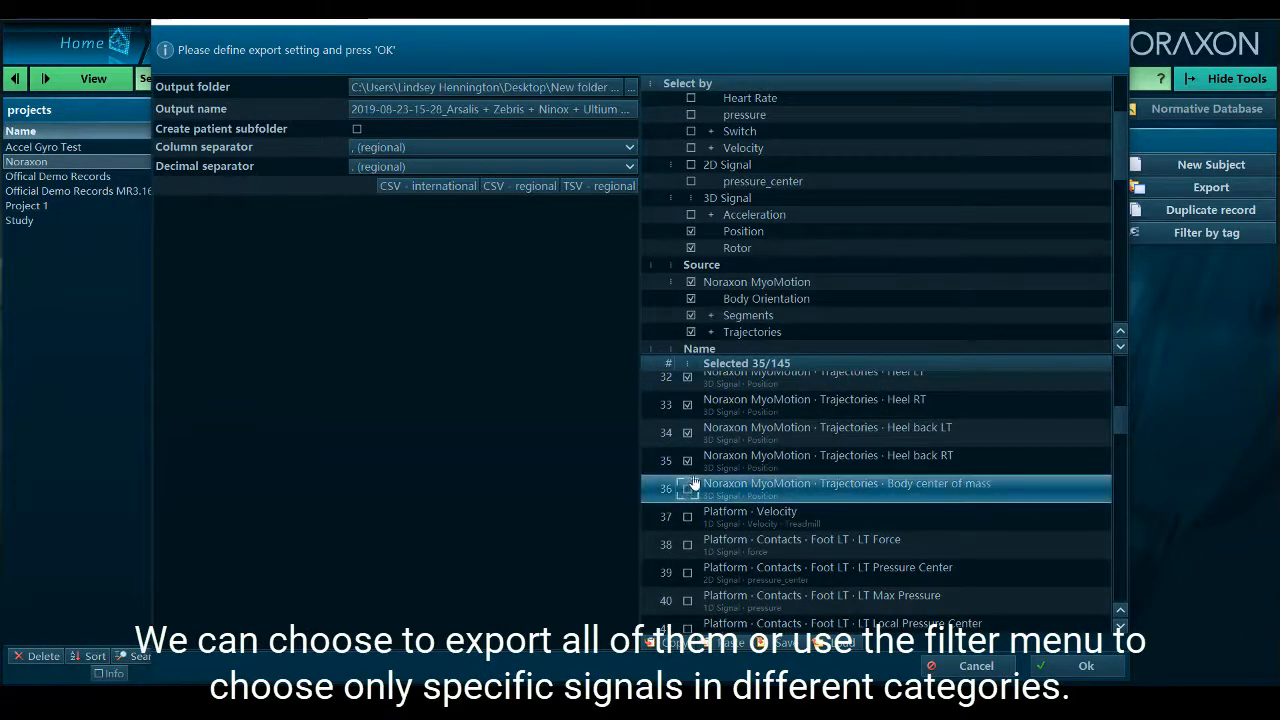
pyautogui.click(1063, 672)
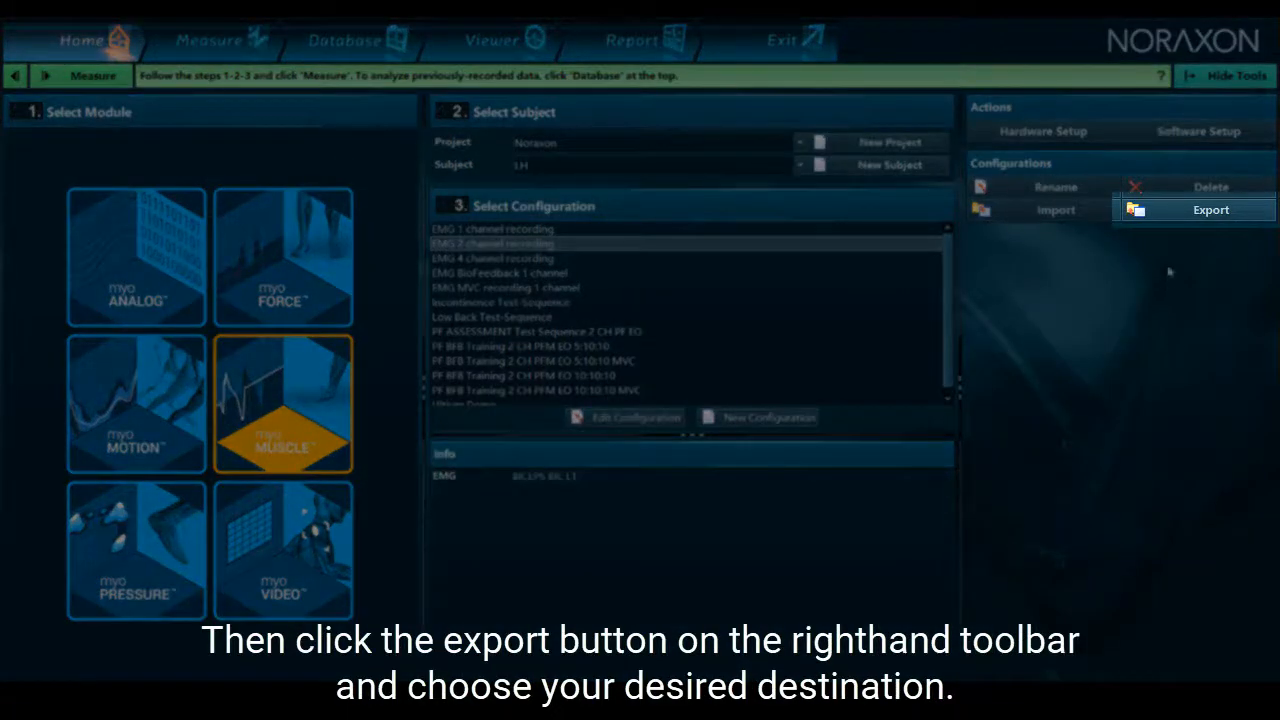
# Step: Export the selected myoMUSCLE configuration to a new Desktop folder named "MyoMuscle configurations"
pyautogui.click(1180, 214)
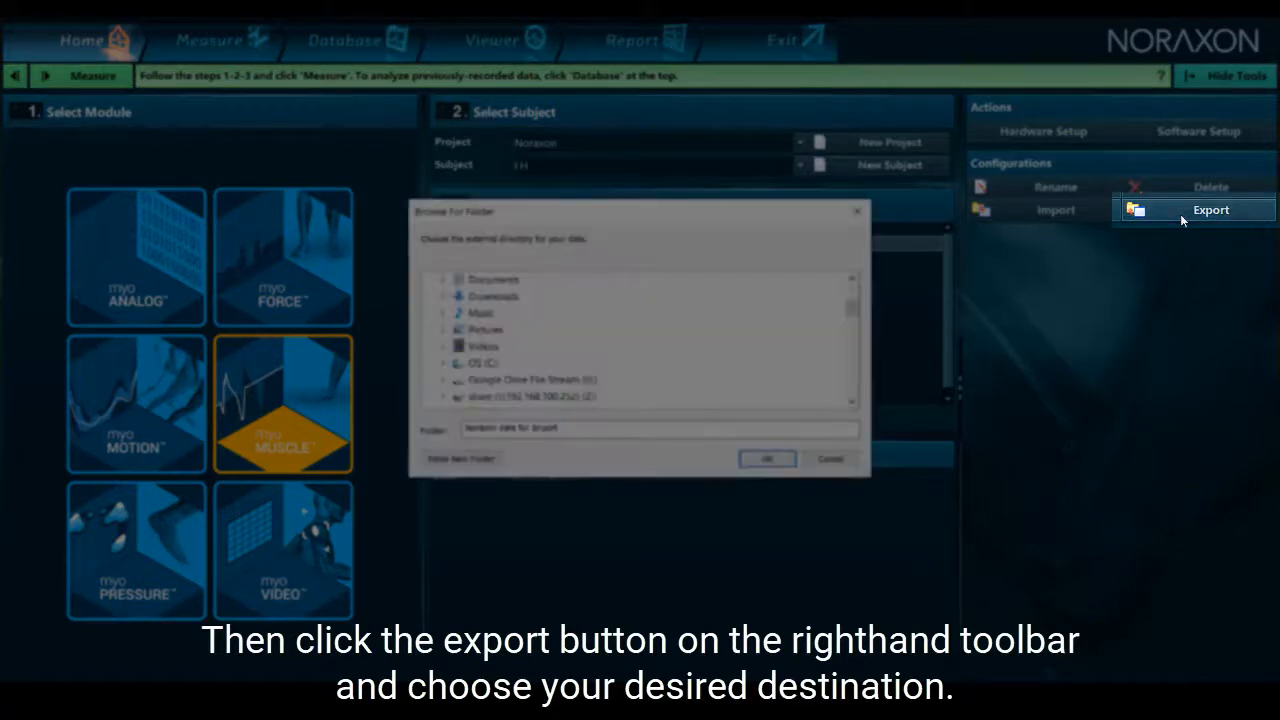
pyautogui.scroll(1, 535, 298)
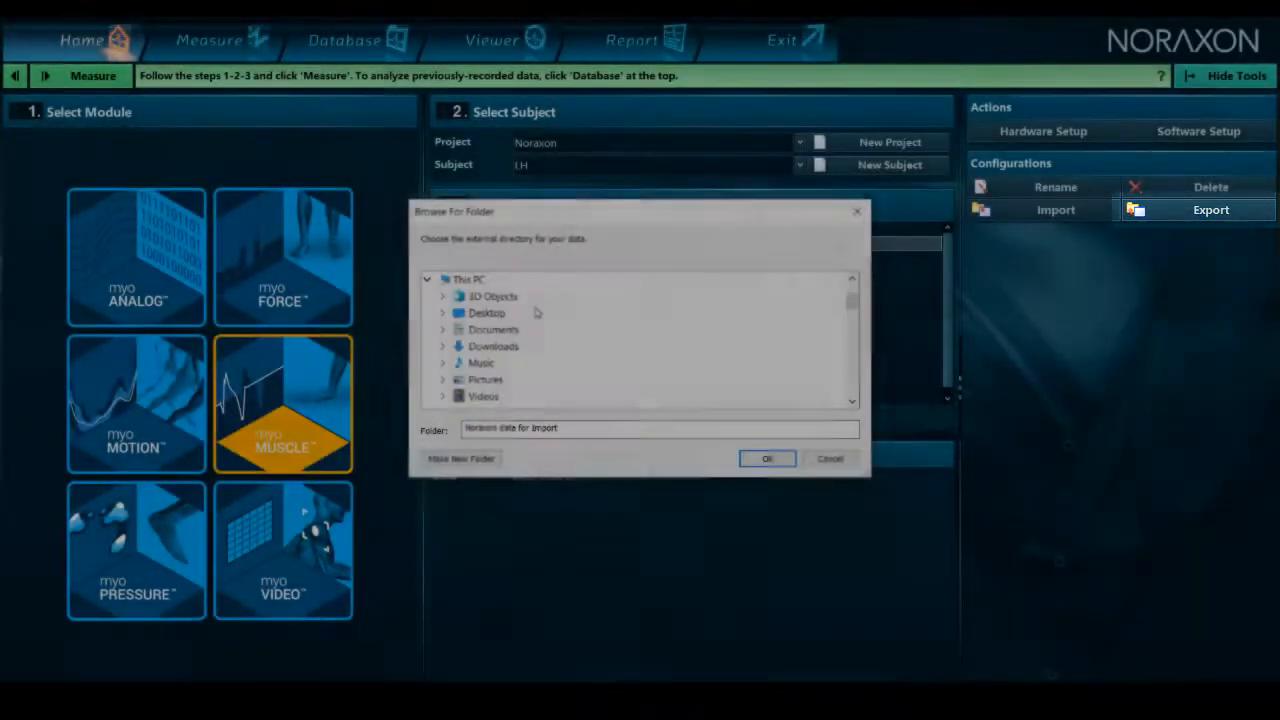
pyautogui.doubleClick(503, 317)
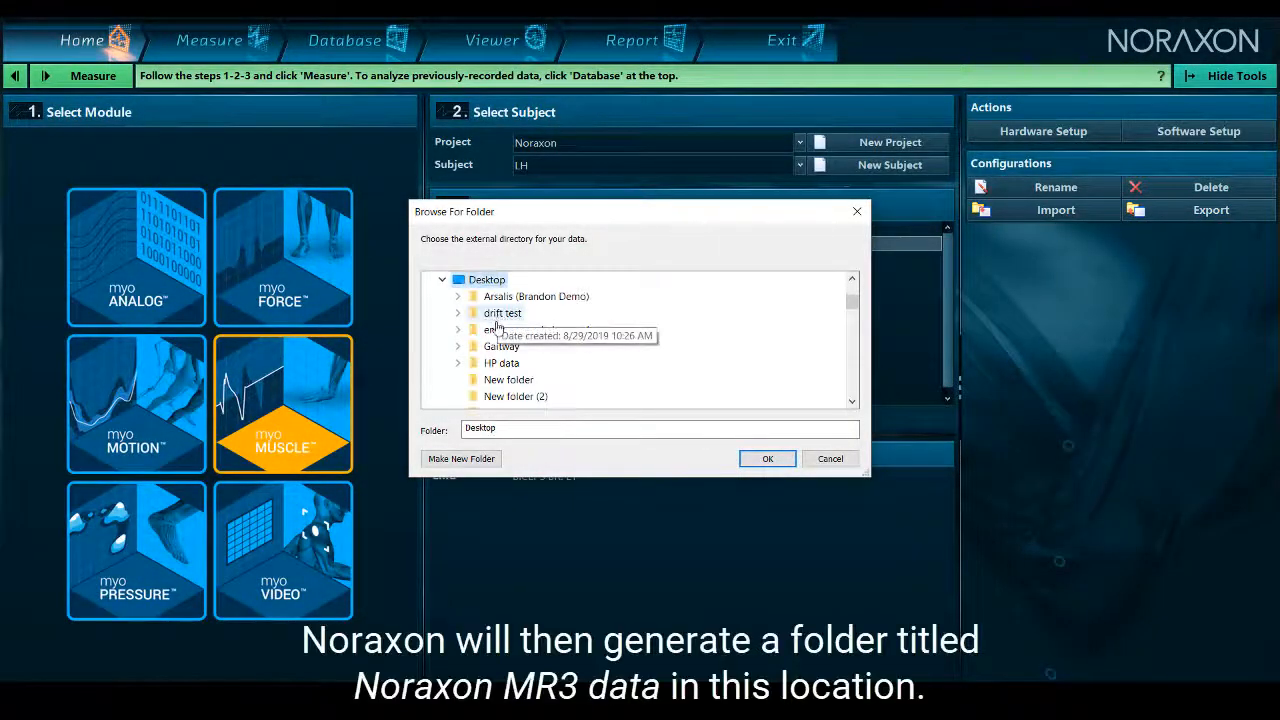
pyautogui.click(462, 459)
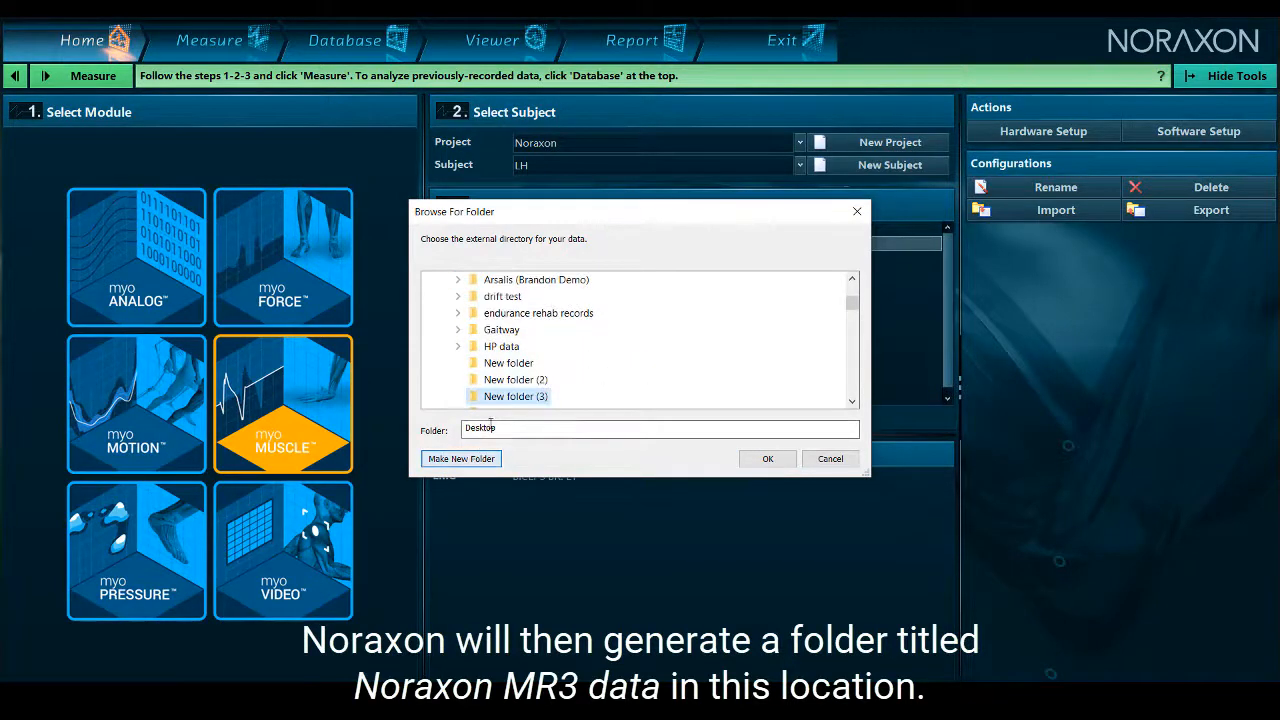
pyautogui.rightClick(505, 403)
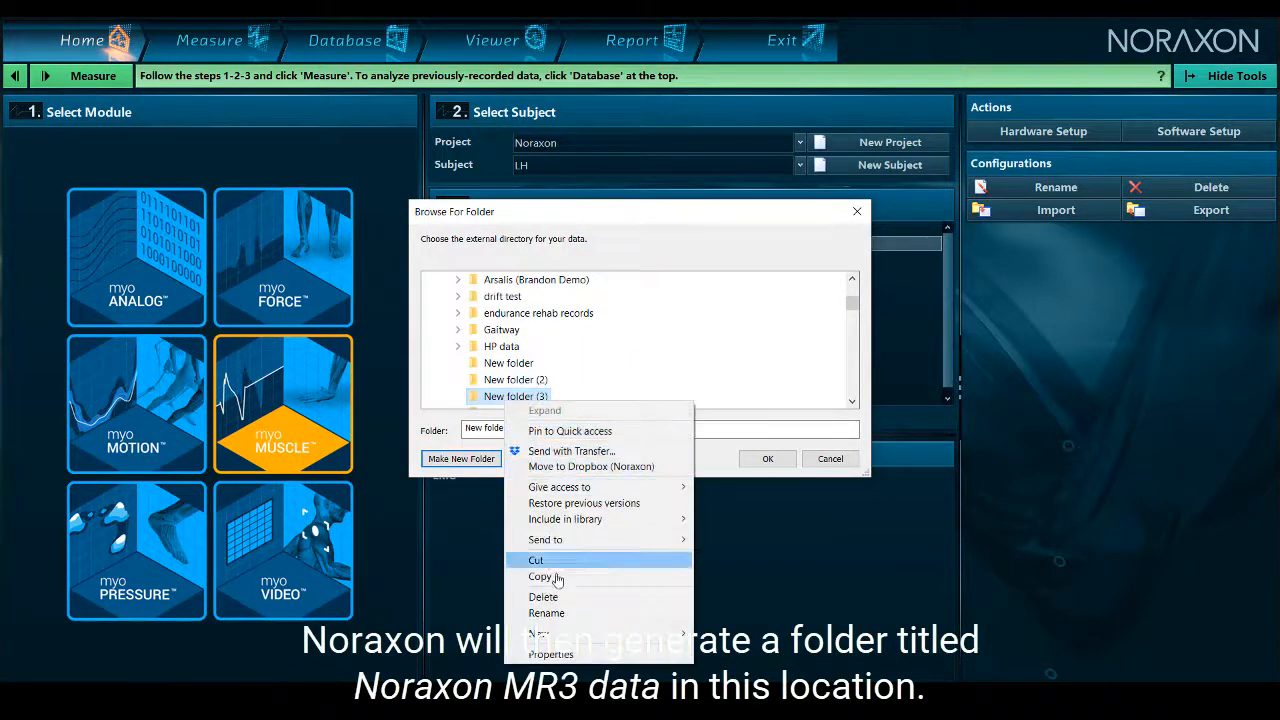
pyautogui.click(546, 613)
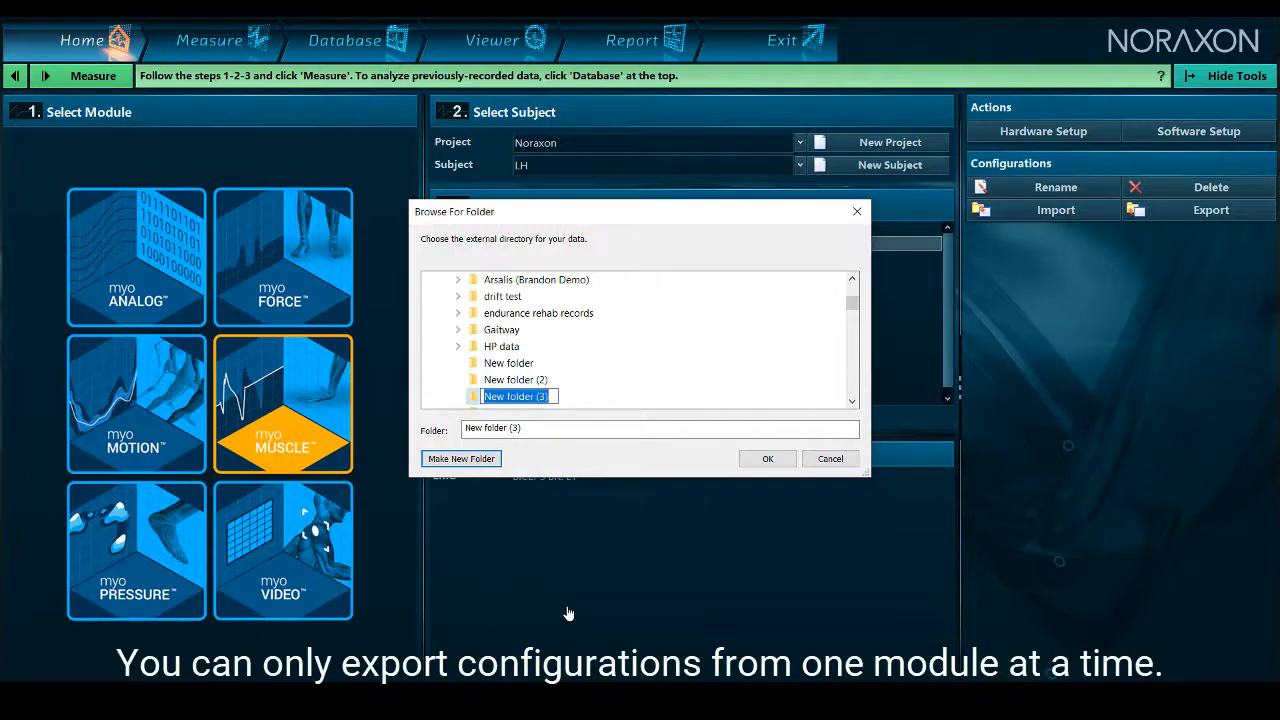
pyautogui.write('MyoMuc')
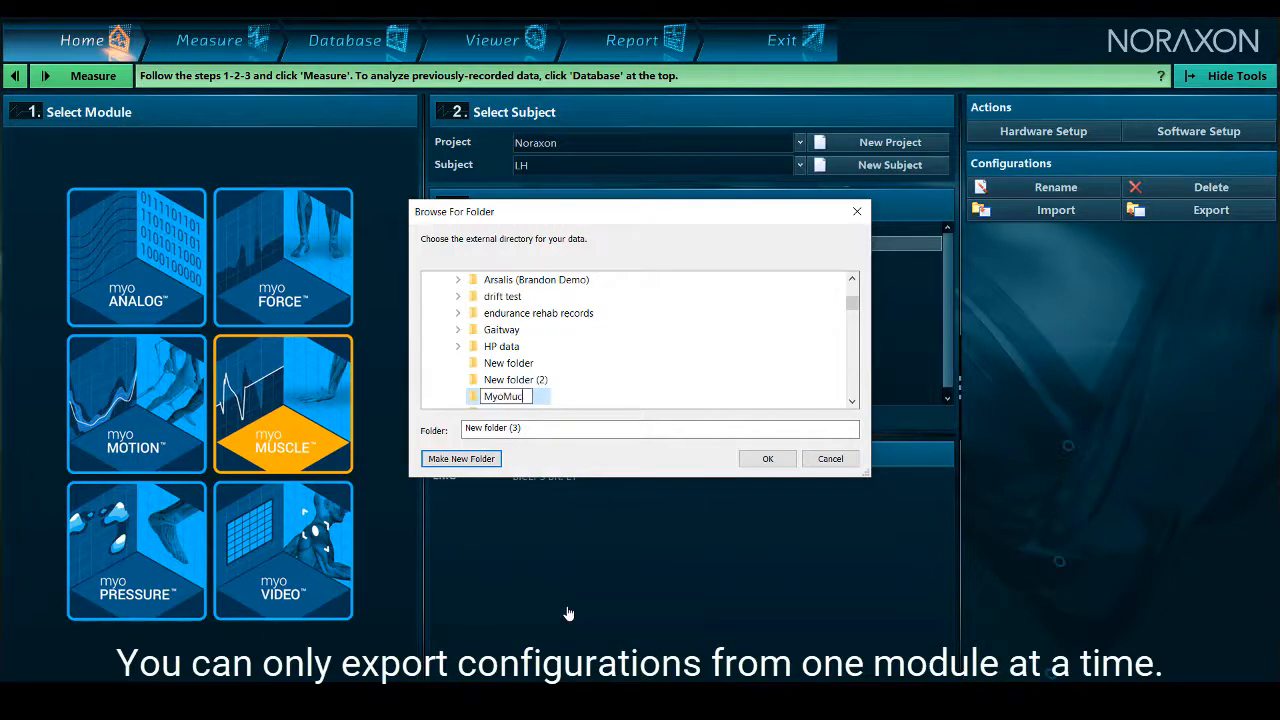
pyautogui.press('BackSpace')
pyautogui.write('scle confi')
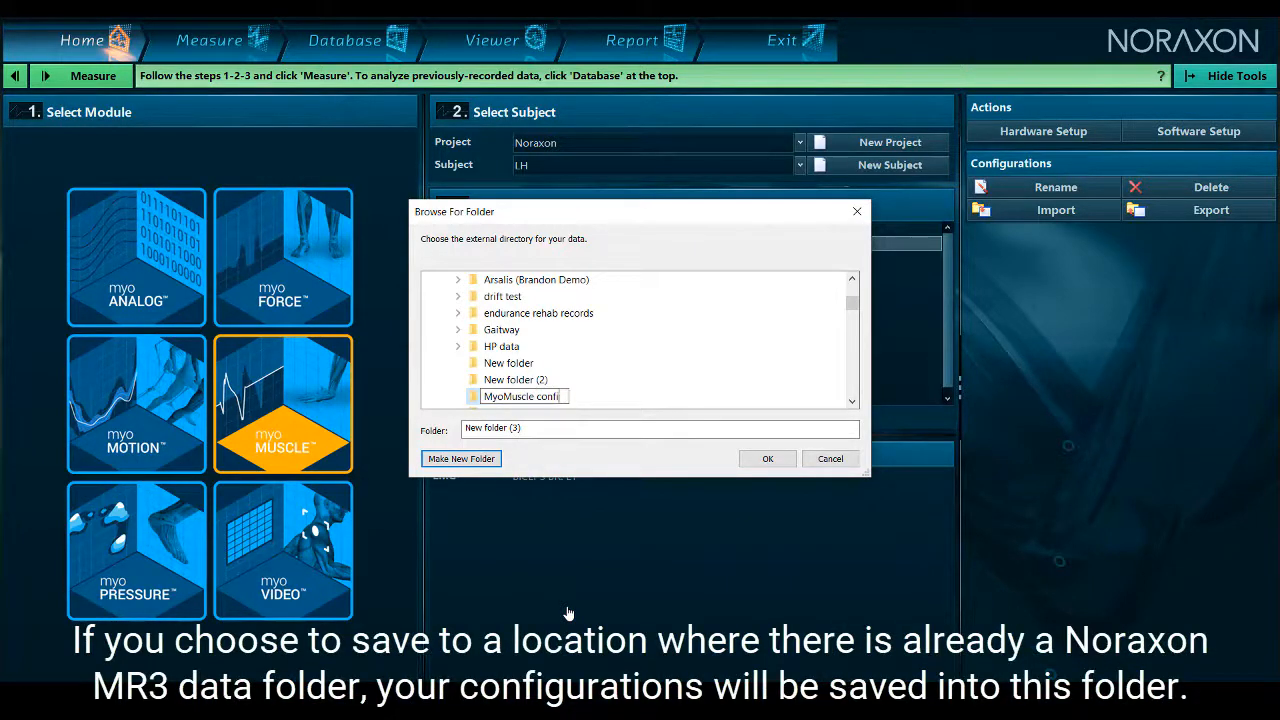
pyautogui.write('gurations')
pyautogui.press('Return')
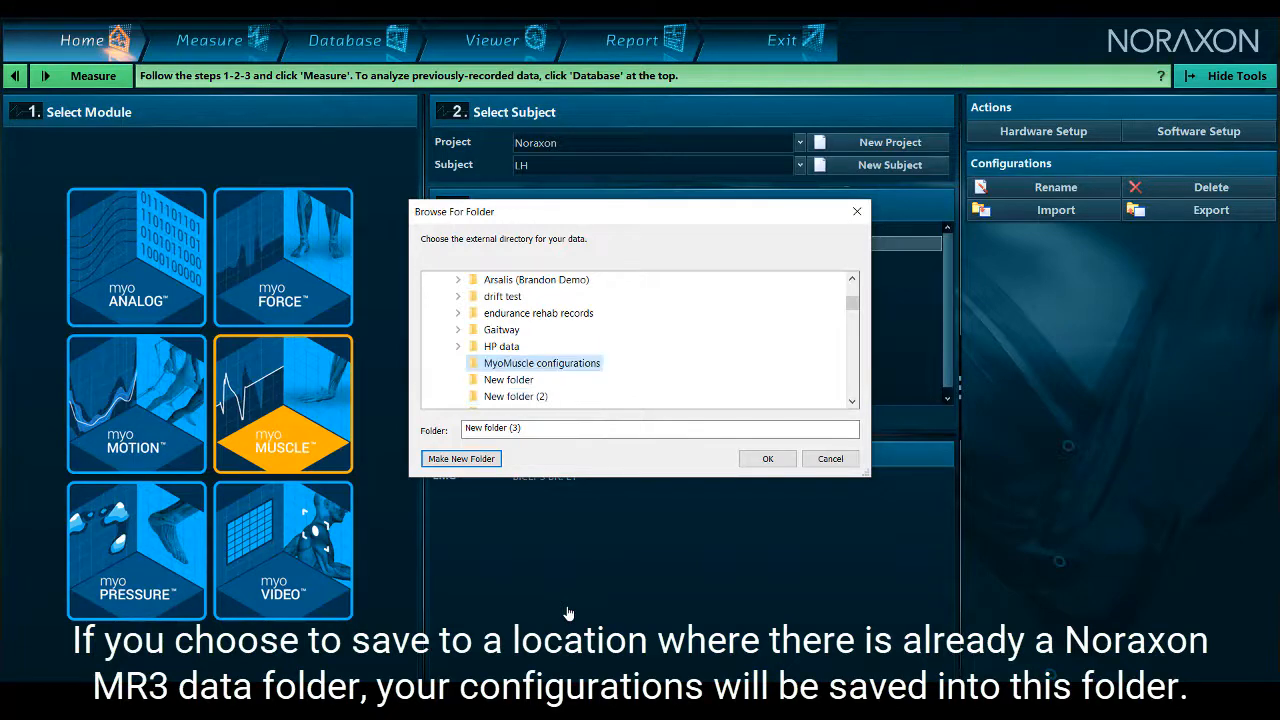
pyautogui.click(775, 464)
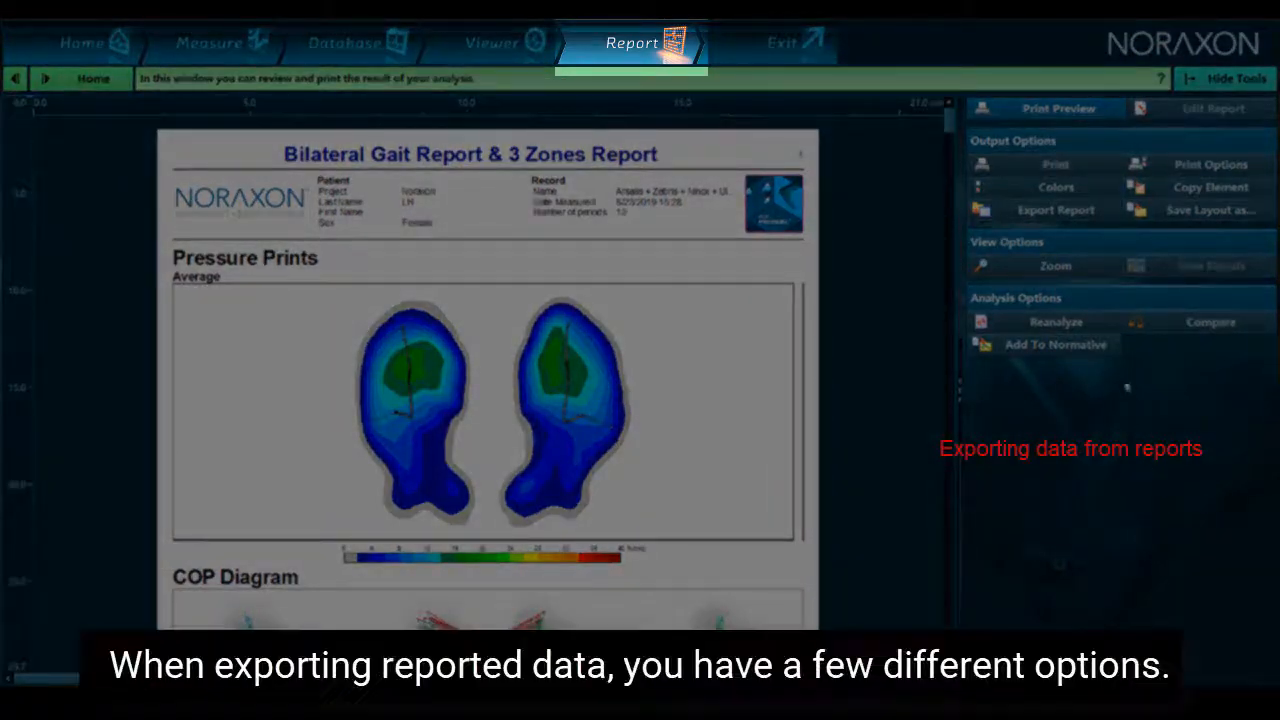
# Step: Set up the gait report's print options with Microsoft Print to PDF as the printer, Letter paper and portrait orientation
pyautogui.click(1225, 164)
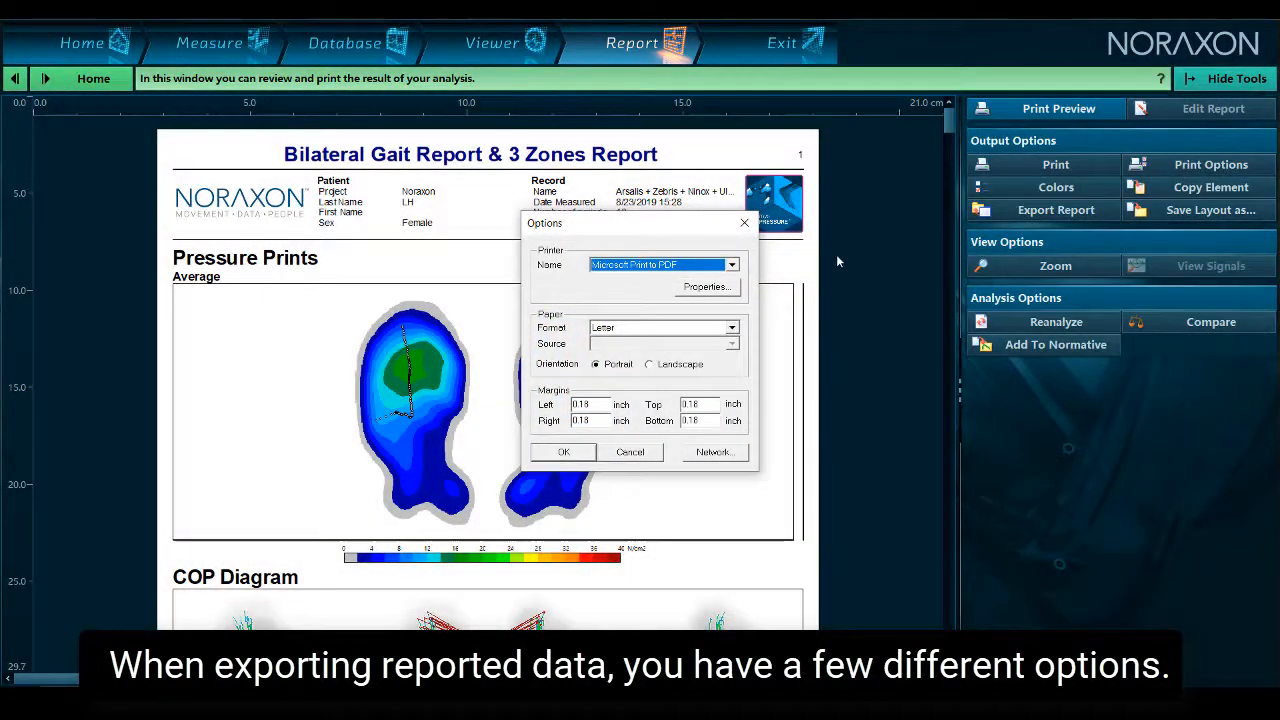
pyautogui.click(733, 265)
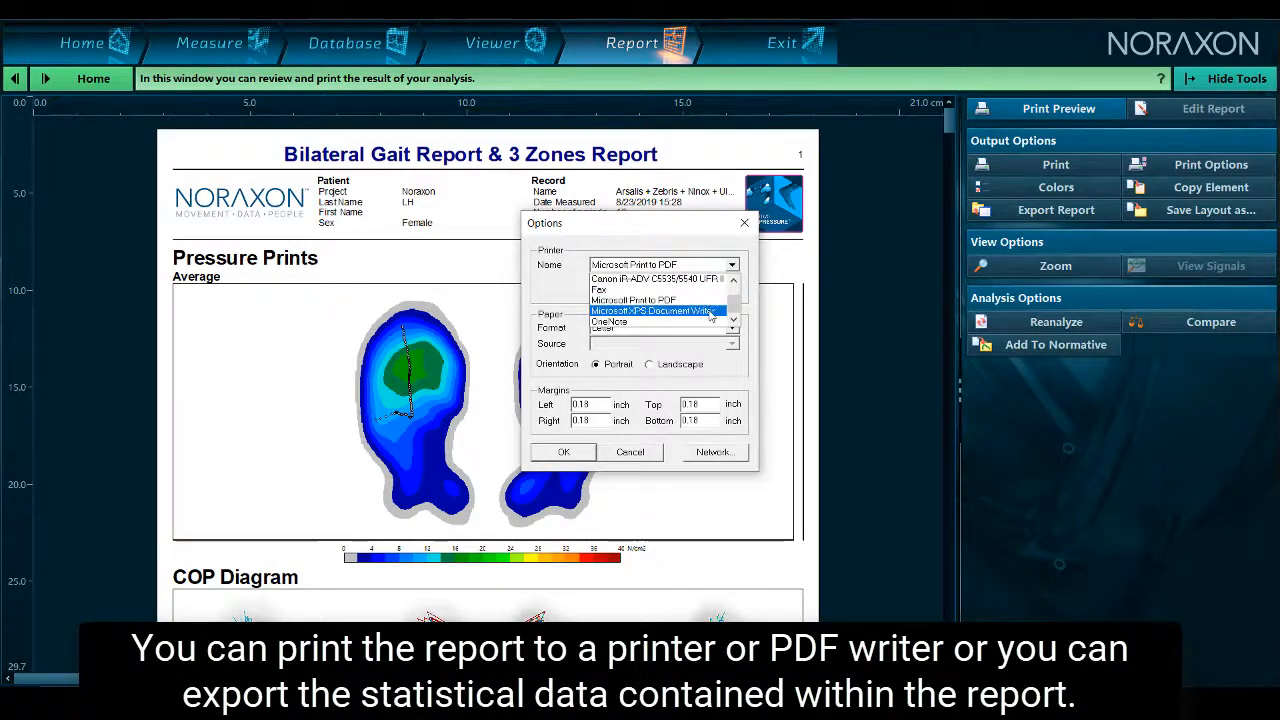
pyautogui.click(557, 453)
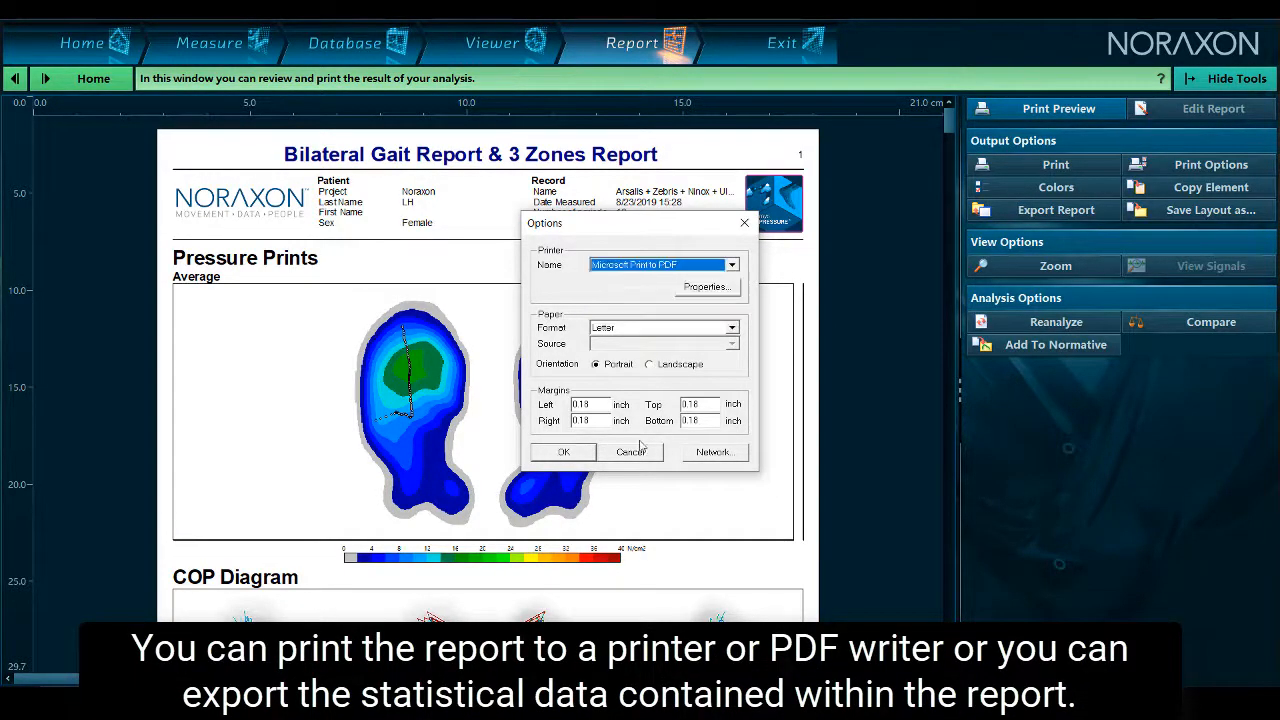
pyautogui.click(587, 453)
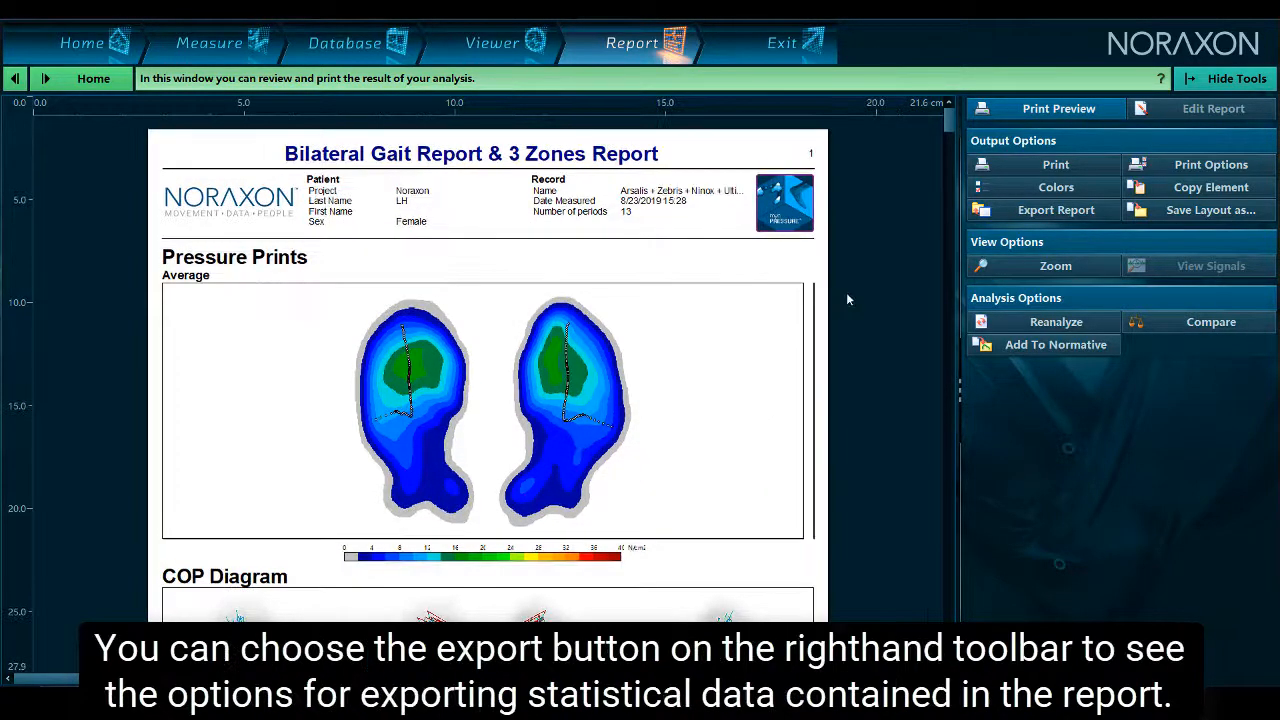
# Step: Start exporting the report's statistical data to the clipboard and look through the items that can be selected for export
pyautogui.click(1058, 212)
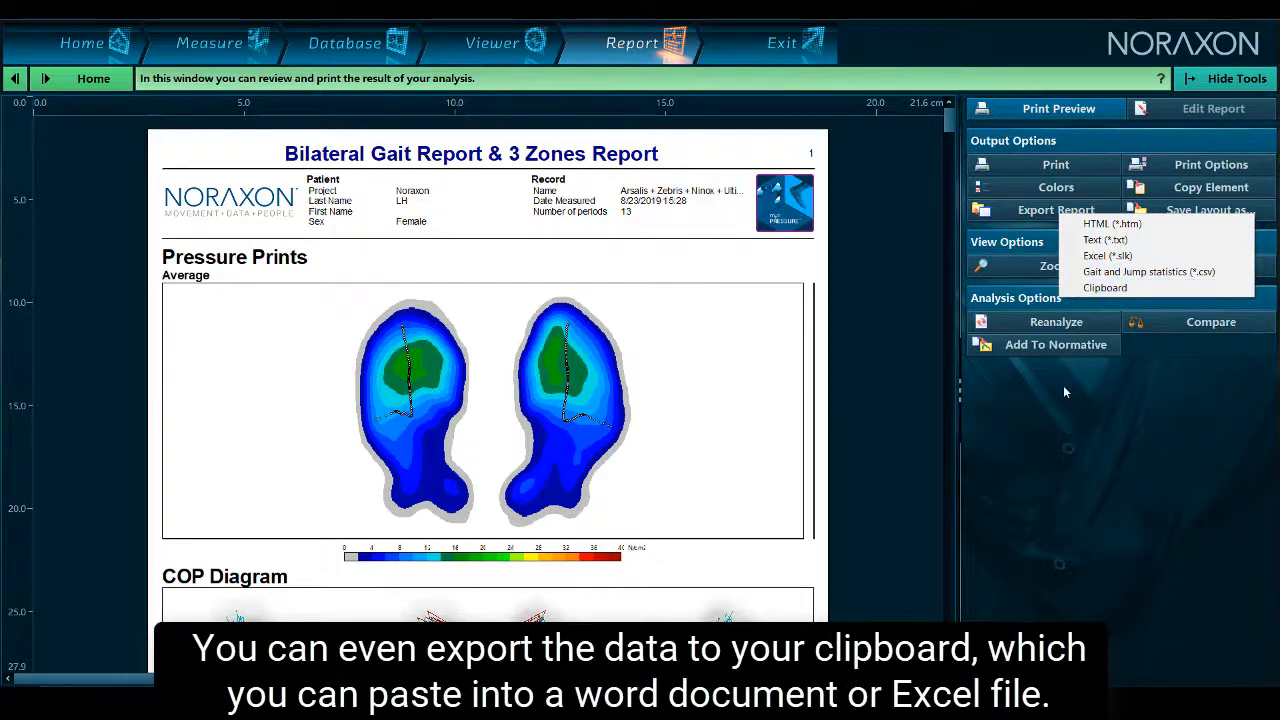
pyautogui.click(1105, 288)
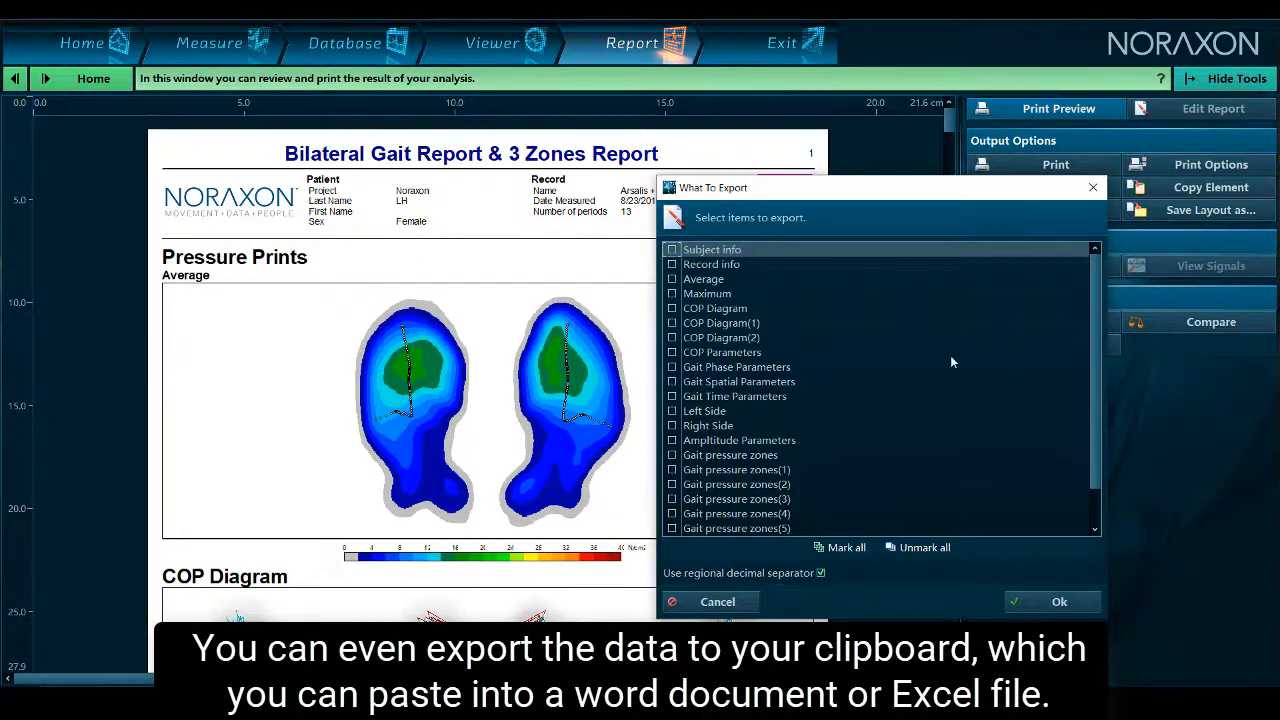
pyautogui.scroll(-1, 1095, 340)
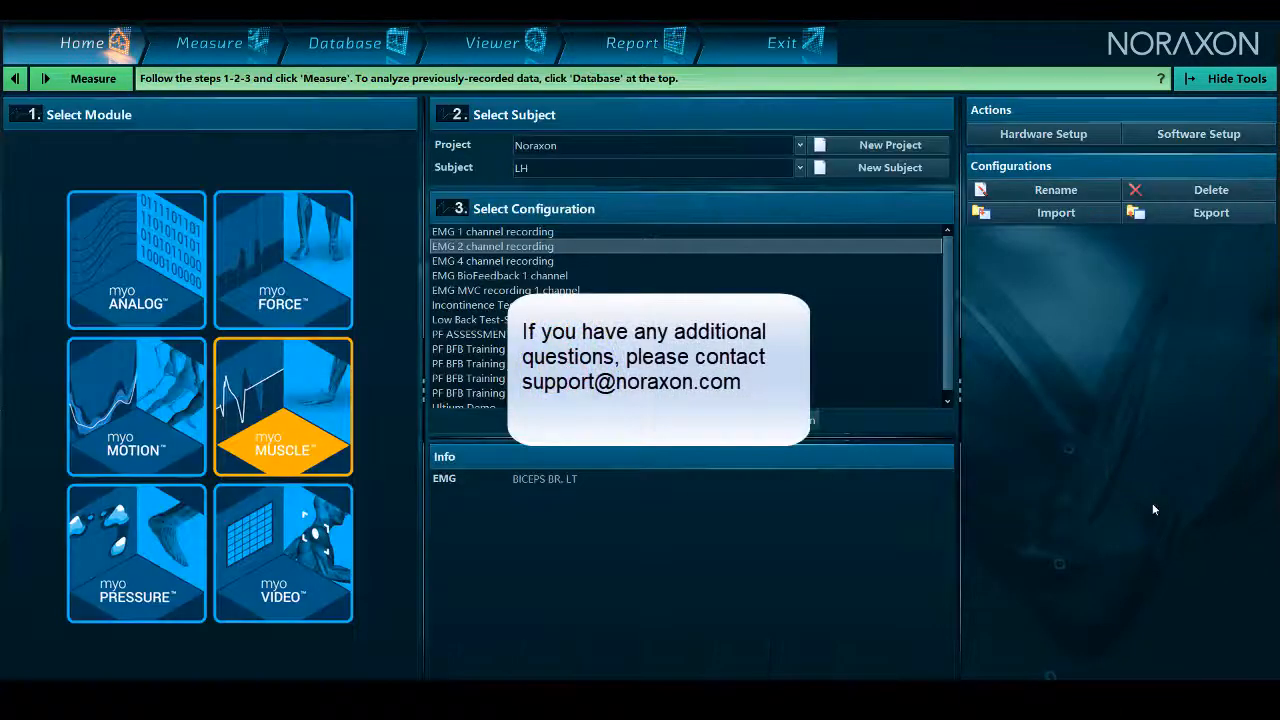